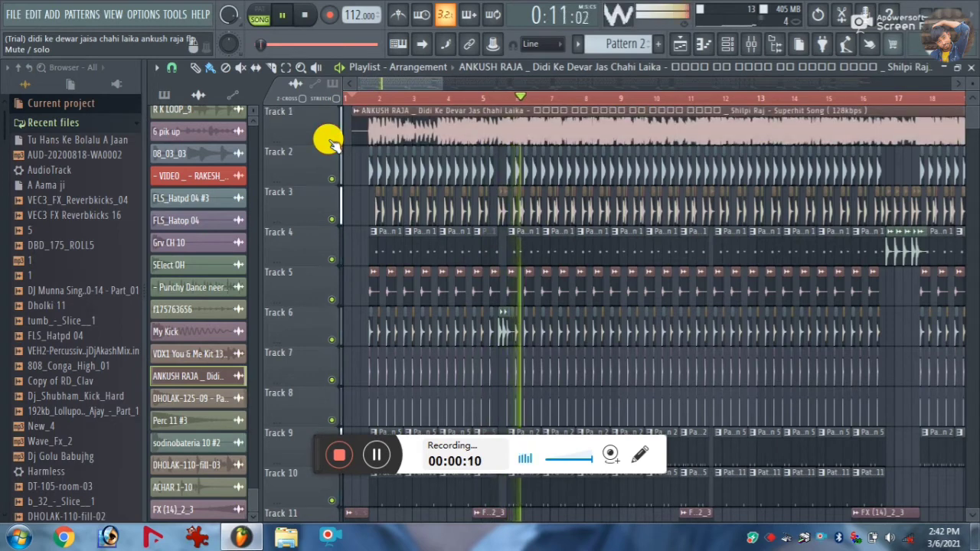
# - Mute and unmute Track 1 during playback to compare the mix with and without the song, and stop playback
pyautogui.click(330, 141)
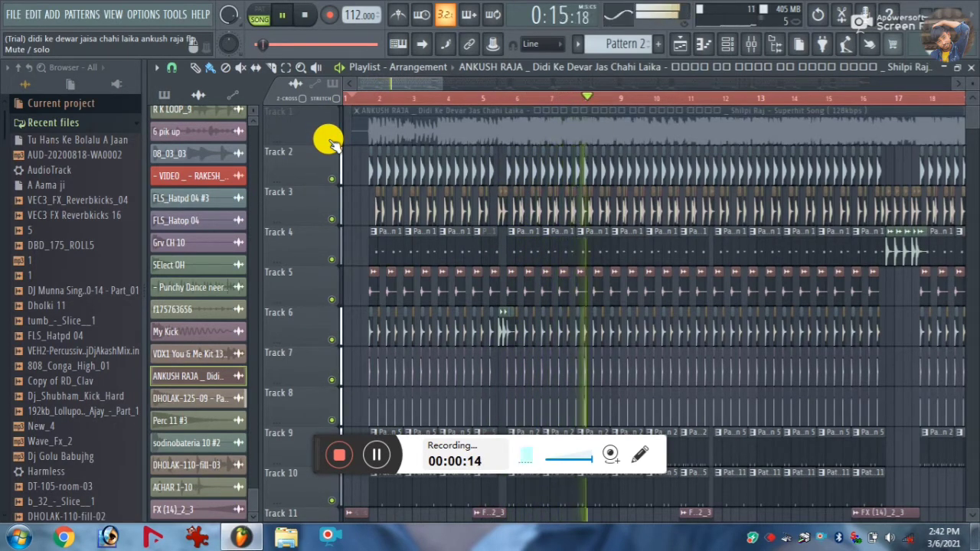
pyautogui.click(330, 141)
pyautogui.press('space')
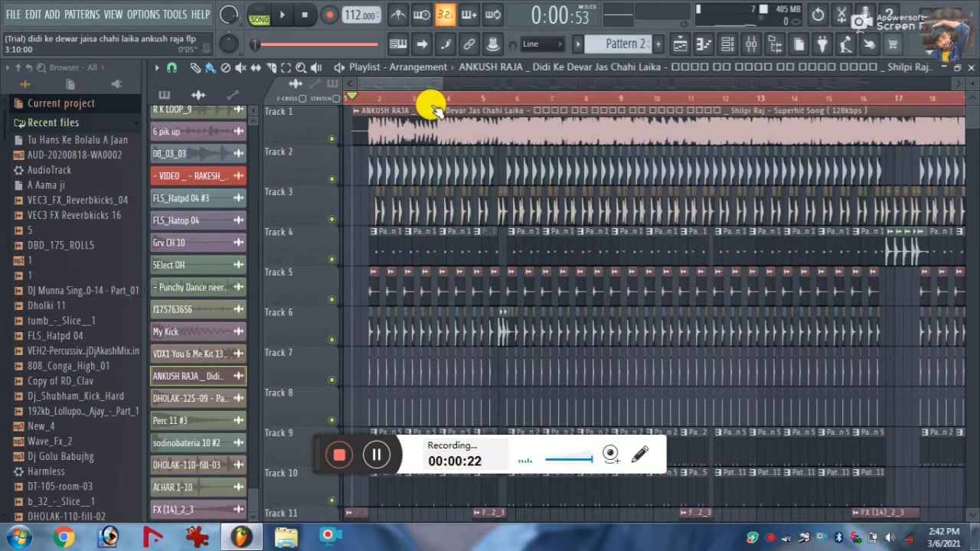
# - Examine the full arrangement in the playlist, covering the clips on Tracks 1 to 13 and the whole song length
pyautogui.scroll(-1, 432, 107)
pyautogui.scroll(-3, 433, 107)
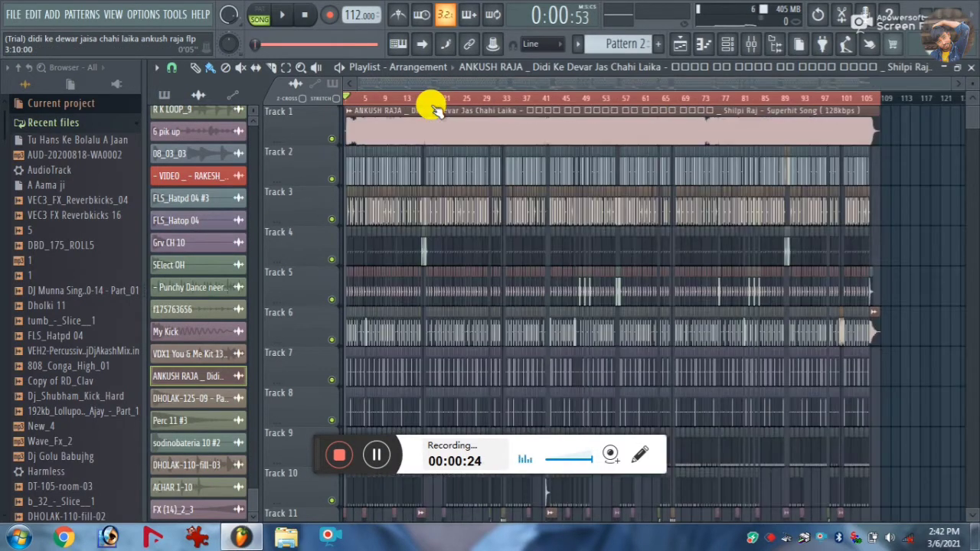
pyautogui.scroll(2, 433, 107)
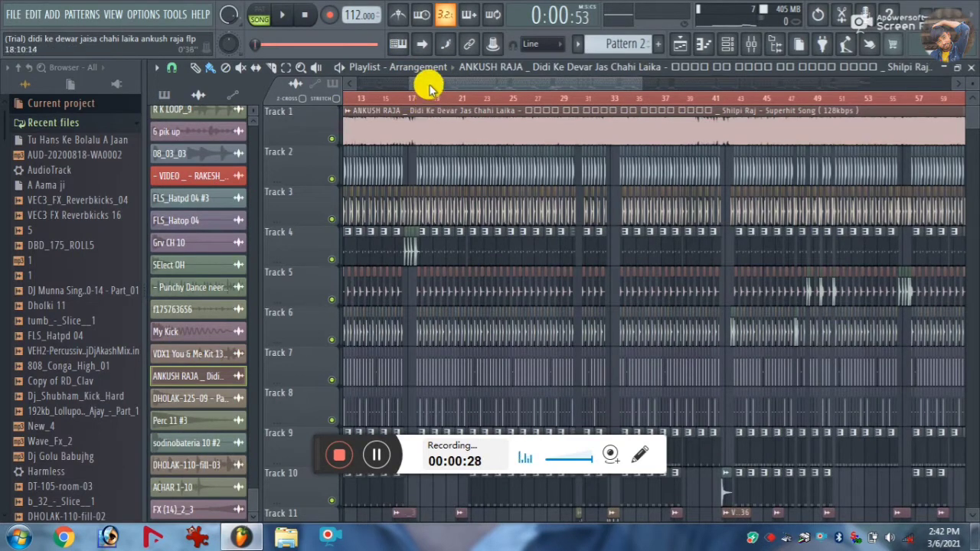
pyautogui.scroll(3, 430, 83)
pyautogui.scroll(2, 368, 92)
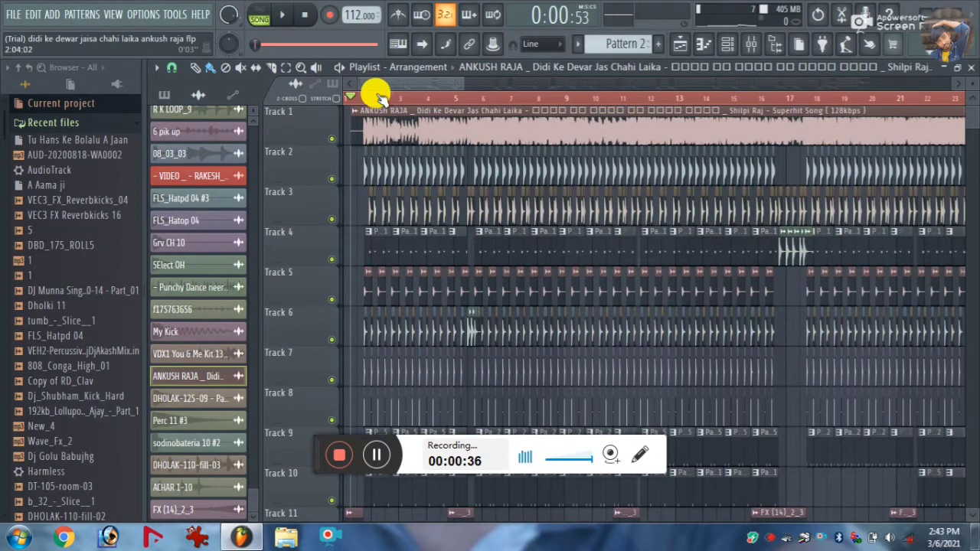
pyautogui.scroll(3, 346, 92)
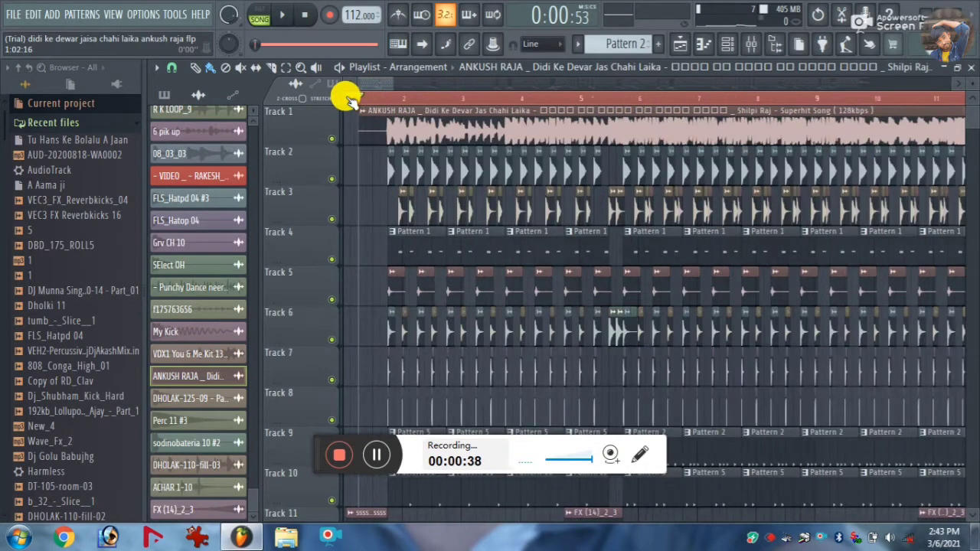
pyautogui.scroll(1, 357, 87)
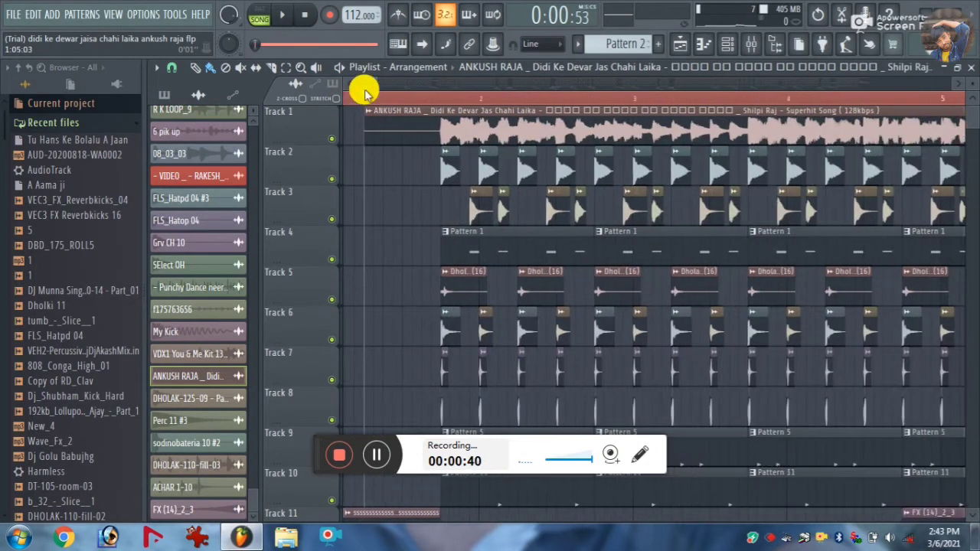
pyautogui.scroll(1, 360, 91)
pyautogui.scroll(-6, 366, 102)
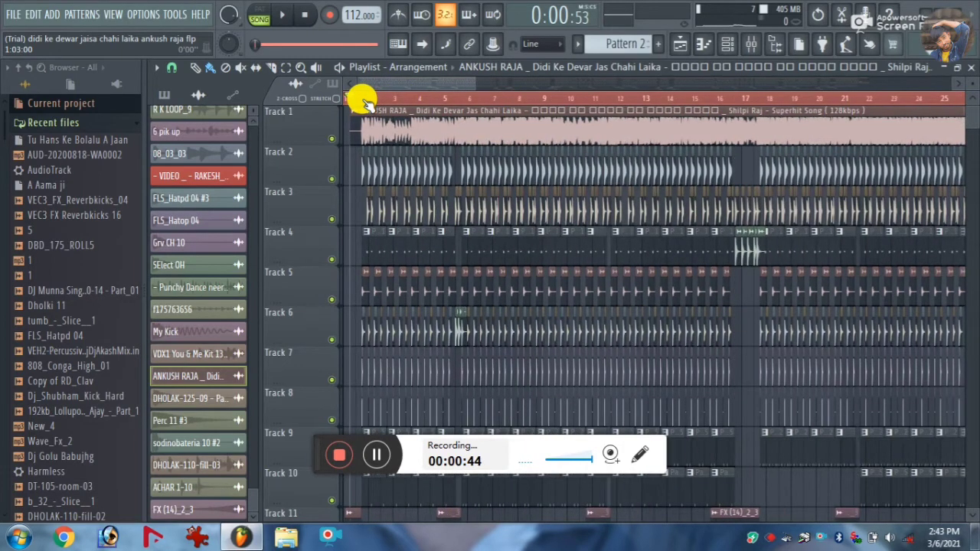
pyautogui.scroll(-2, 366, 102)
pyautogui.scroll(-3, 366, 101)
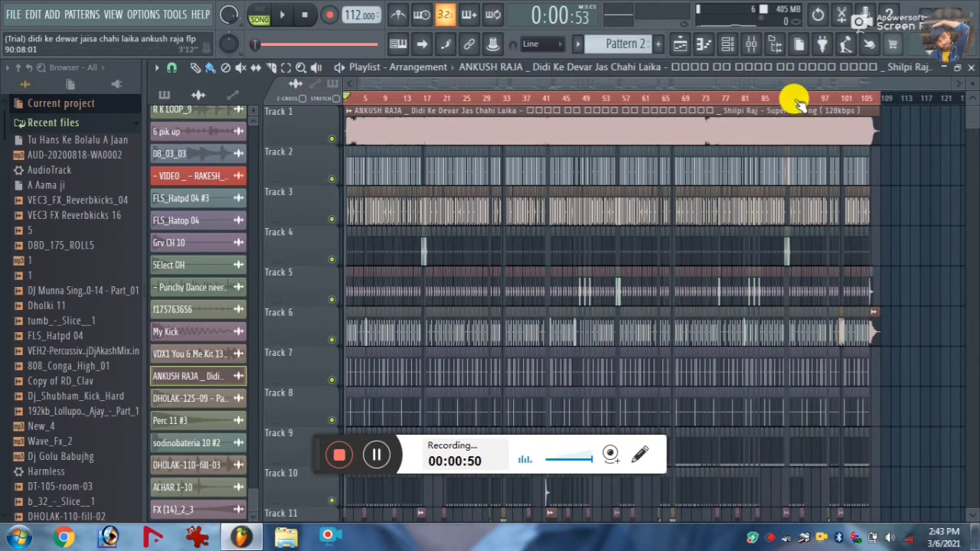
pyautogui.scroll(3, 551, 96)
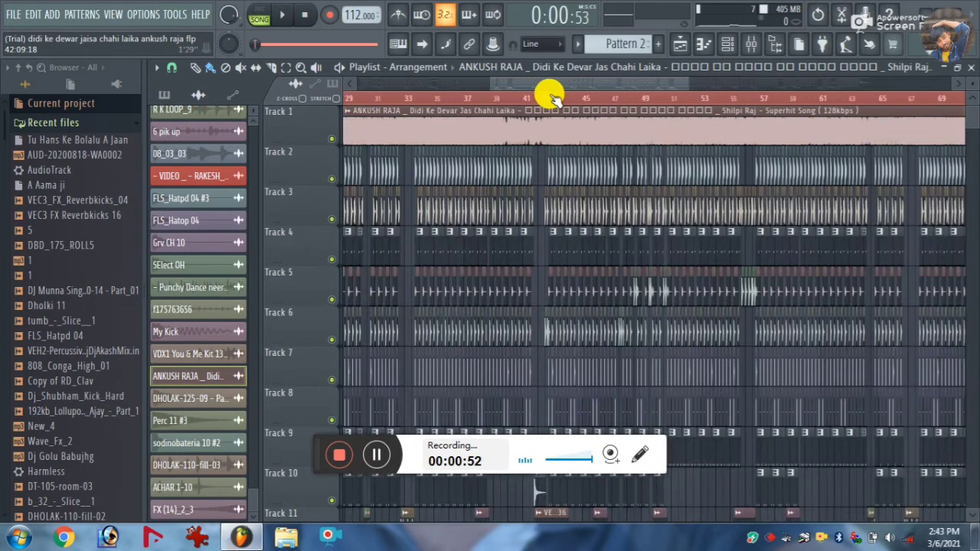
pyautogui.scroll(-4, 551, 95)
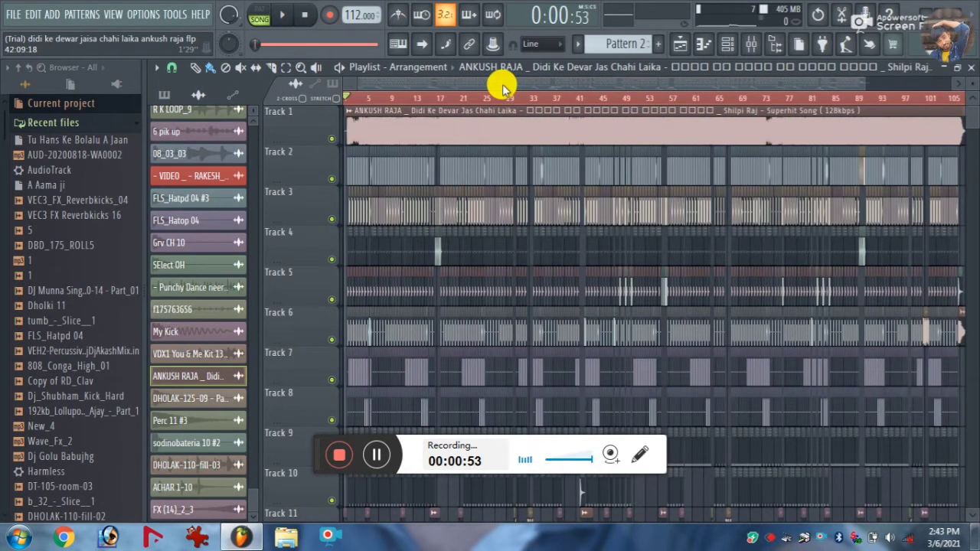
pyautogui.scroll(-5, 477, 169)
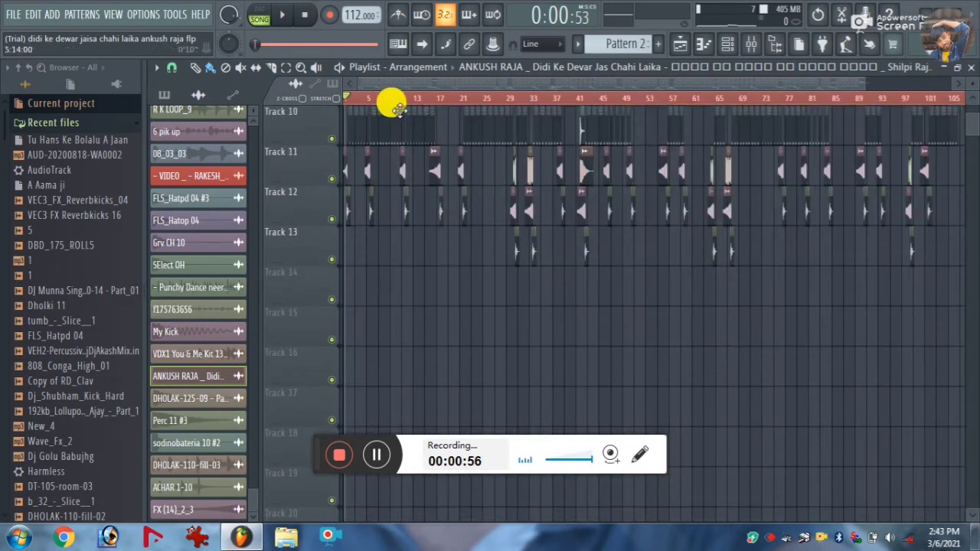
pyautogui.scroll(3, 368, 98)
pyautogui.scroll(4, 378, 153)
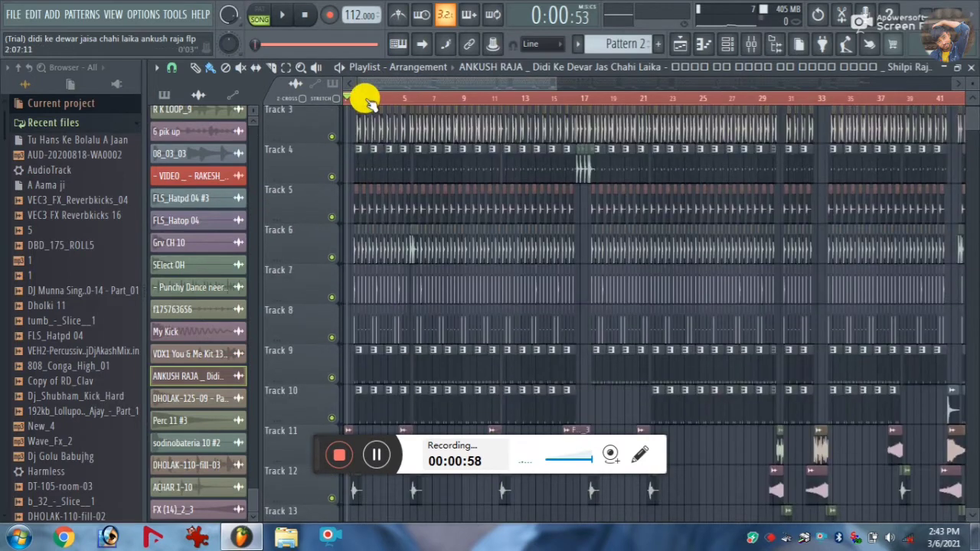
pyautogui.scroll(4, 366, 102)
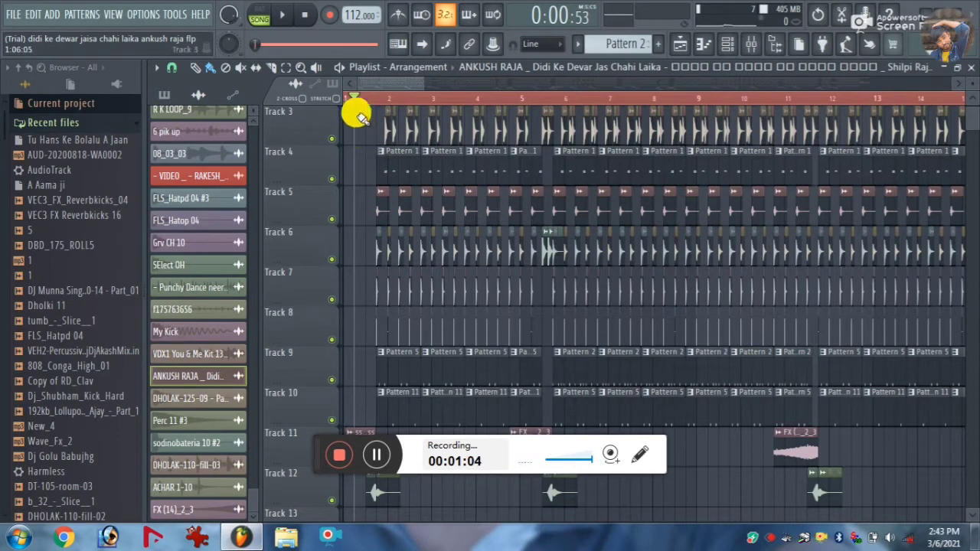
pyautogui.click(13, 17)
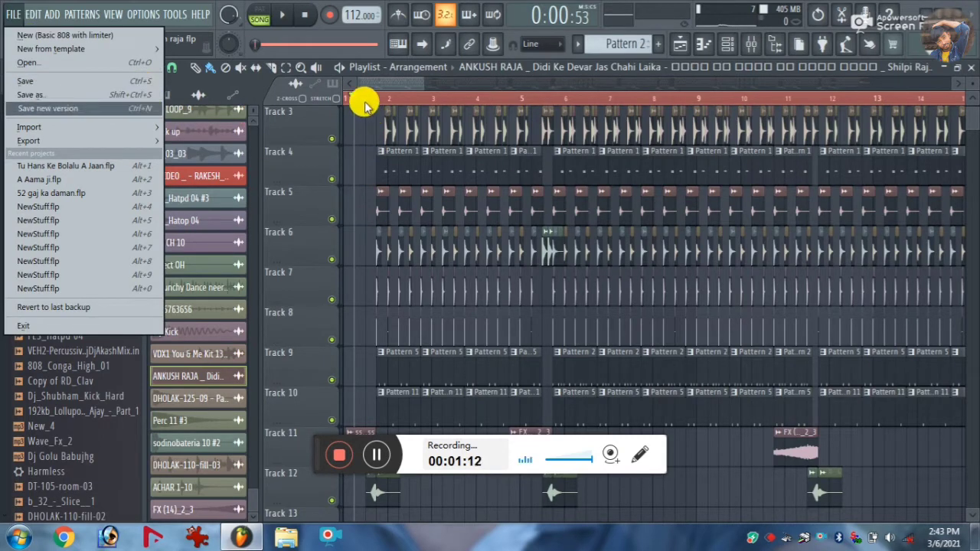
pyautogui.click(379, 457)
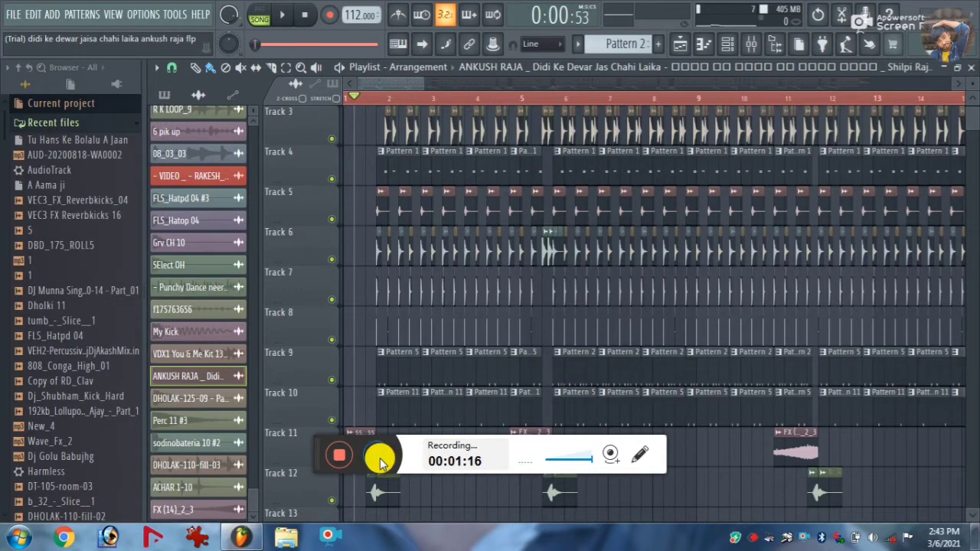
pyautogui.click(380, 458)
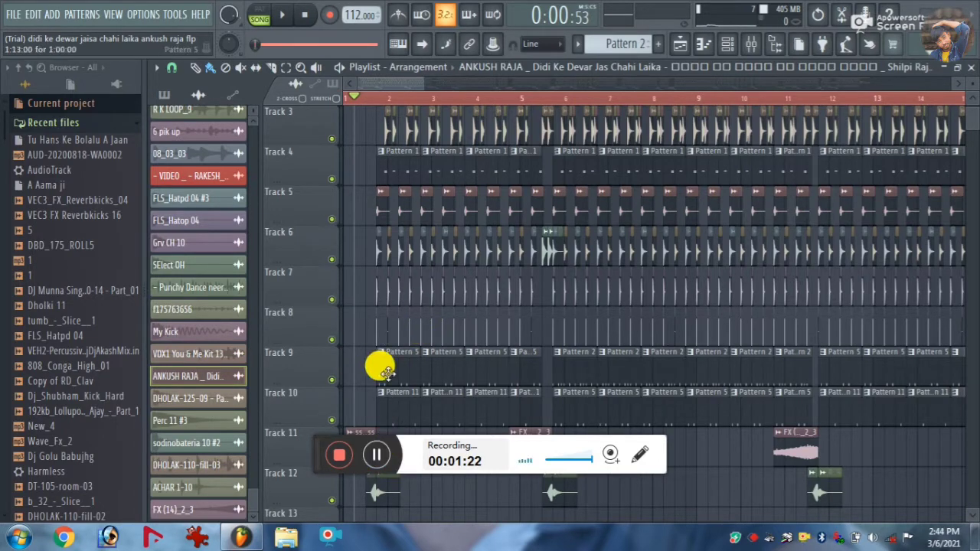
pyautogui.click(364, 98)
pyautogui.click(359, 98)
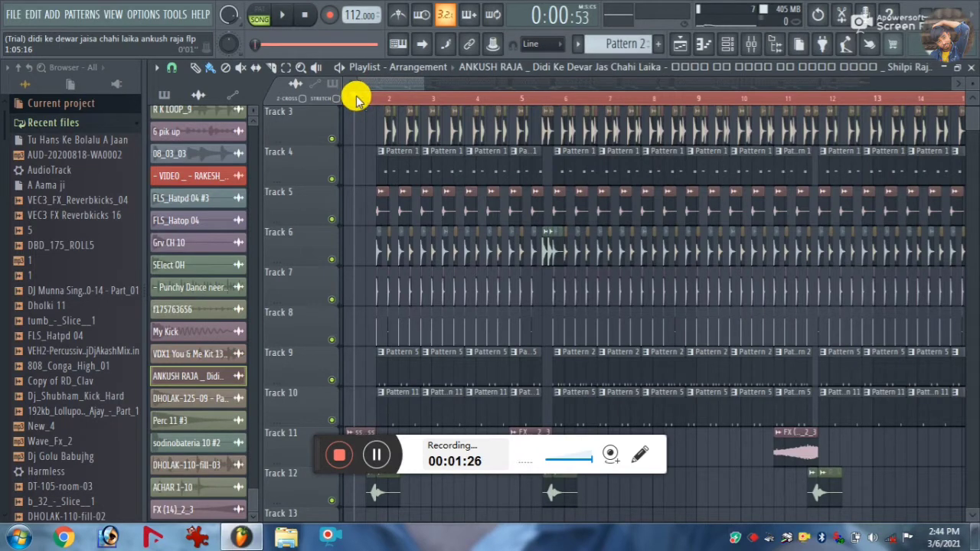
# - Start exporting the song as an MP3 file and choose the Desktop as the destination folder
pyautogui.hotkey('ctrl', 'shift', 'r')
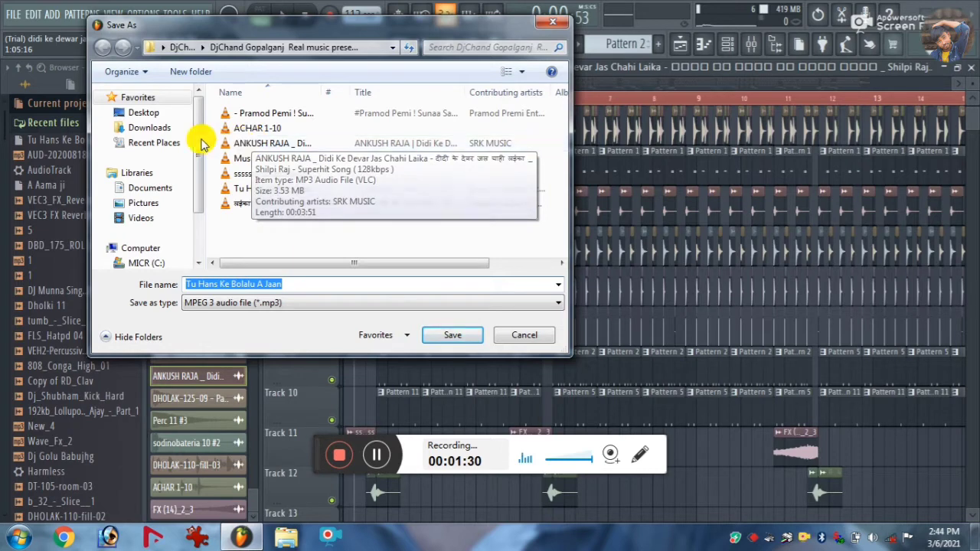
pyautogui.click(145, 116)
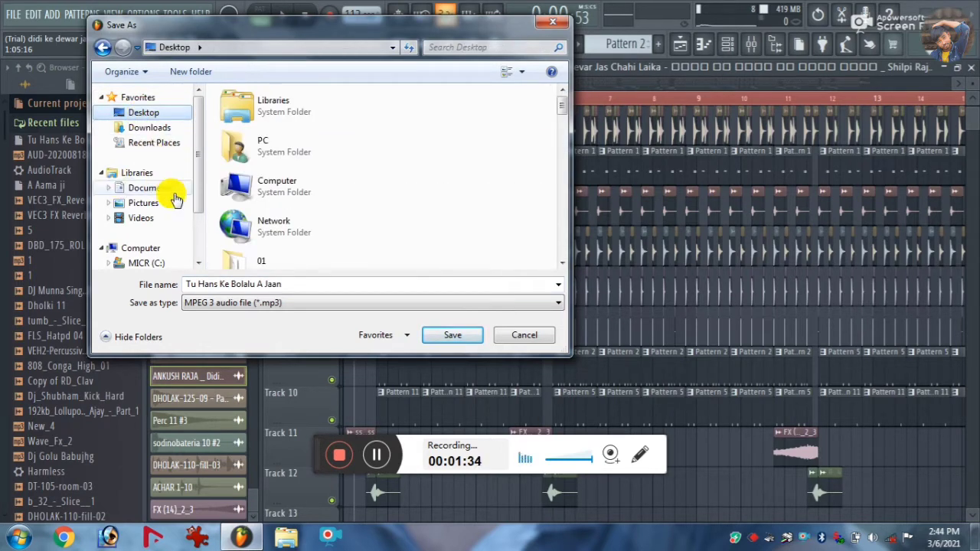
pyautogui.click(145, 262)
pyautogui.scroll(-1, 149, 215)
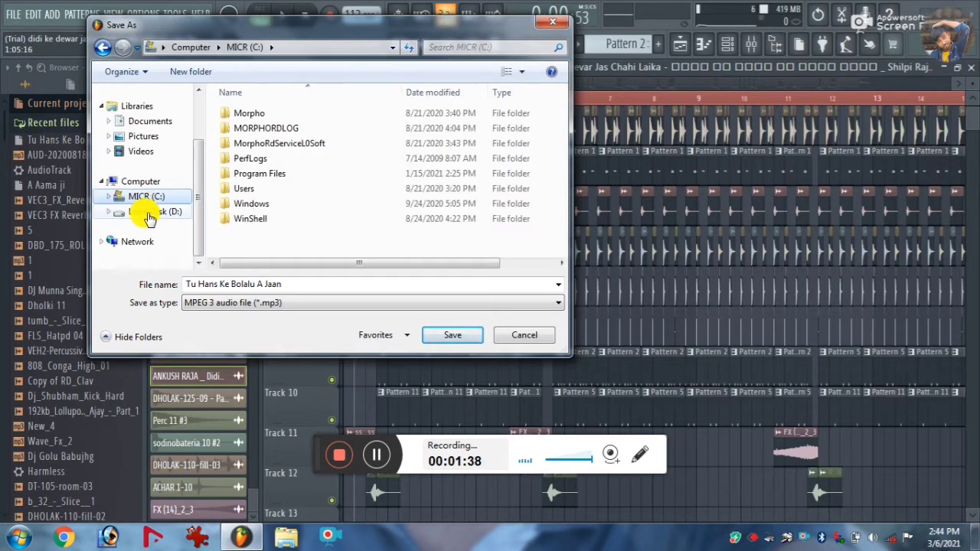
pyautogui.click(145, 212)
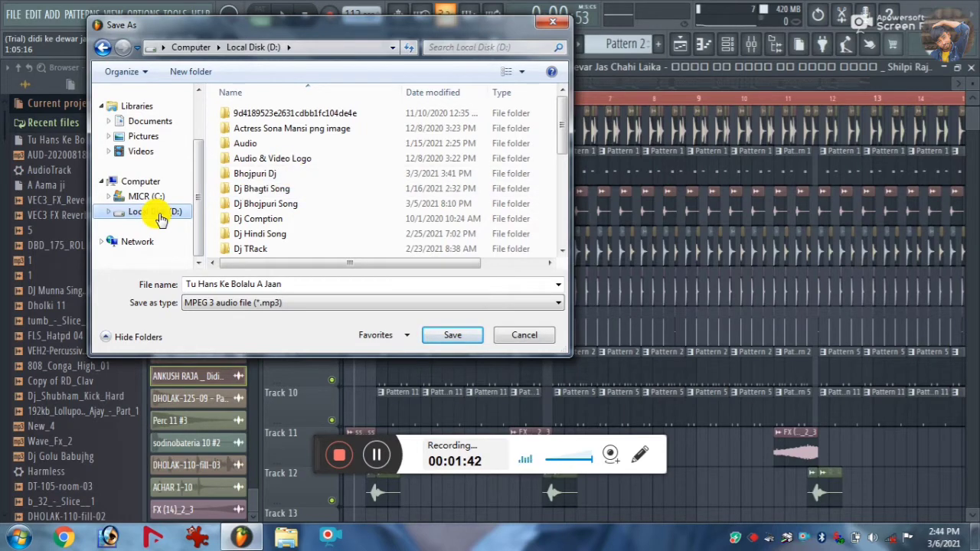
pyautogui.scroll(1, 145, 123)
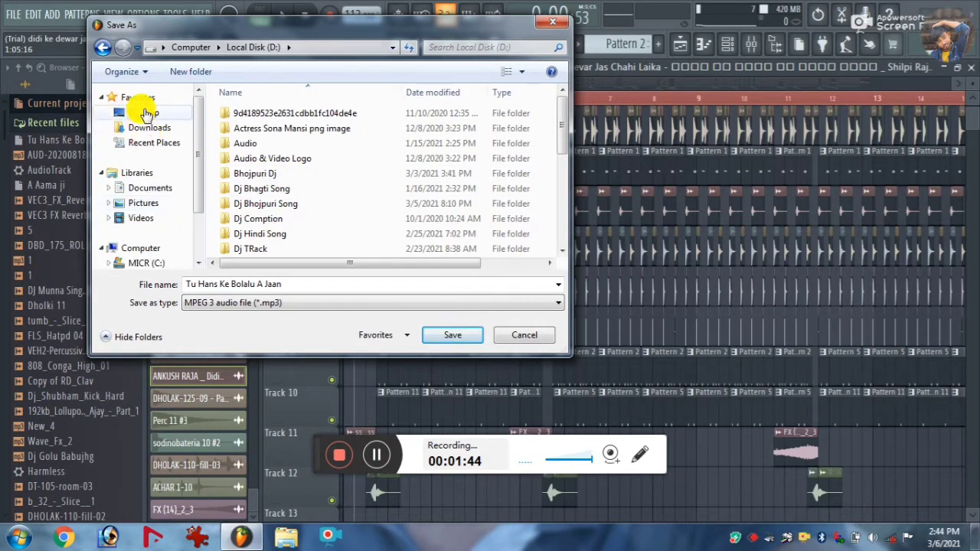
pyautogui.click(145, 114)
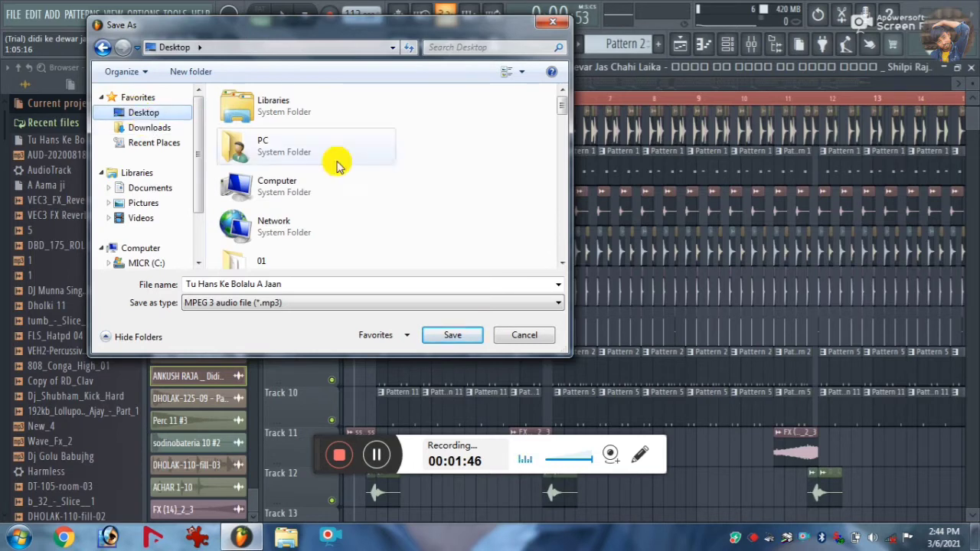
# - Name the export file after the DJ, choose the MPEG 3 audio file type, and cancel the export
pyautogui.click(274, 284)
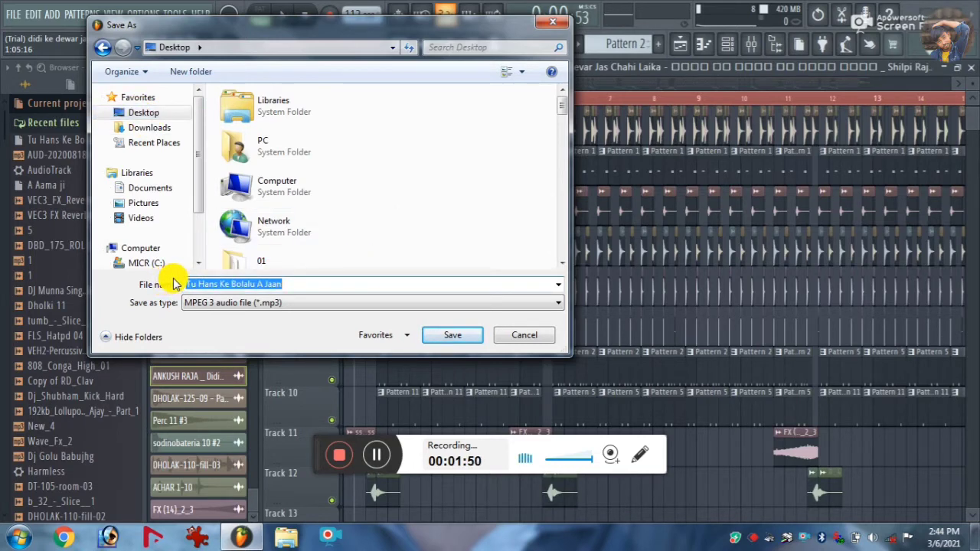
pyautogui.write('dj golu')
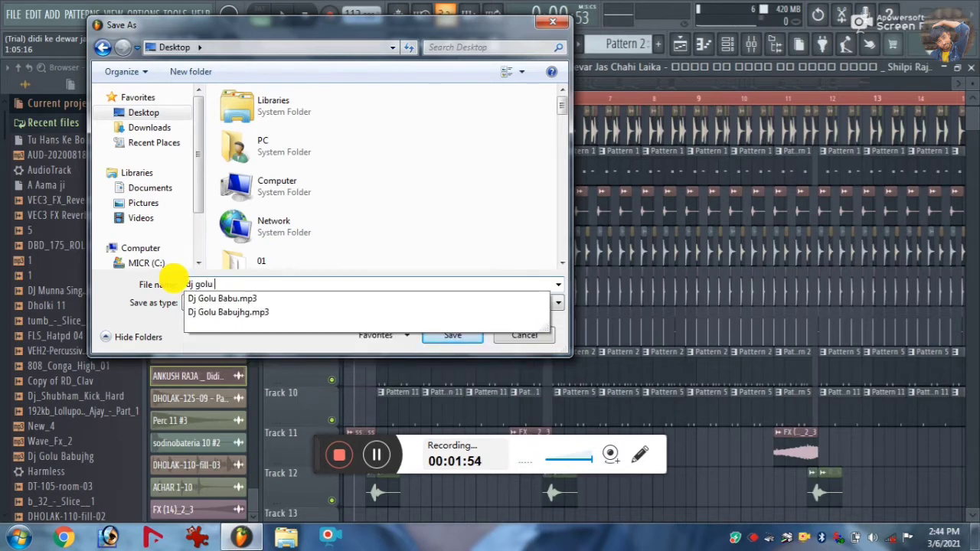
pyautogui.write(' semraha')
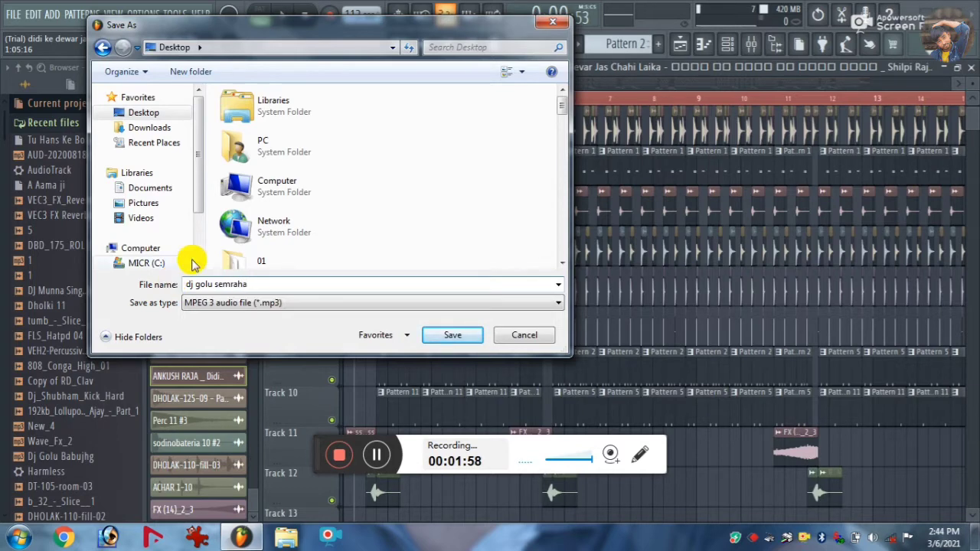
pyautogui.click(272, 303)
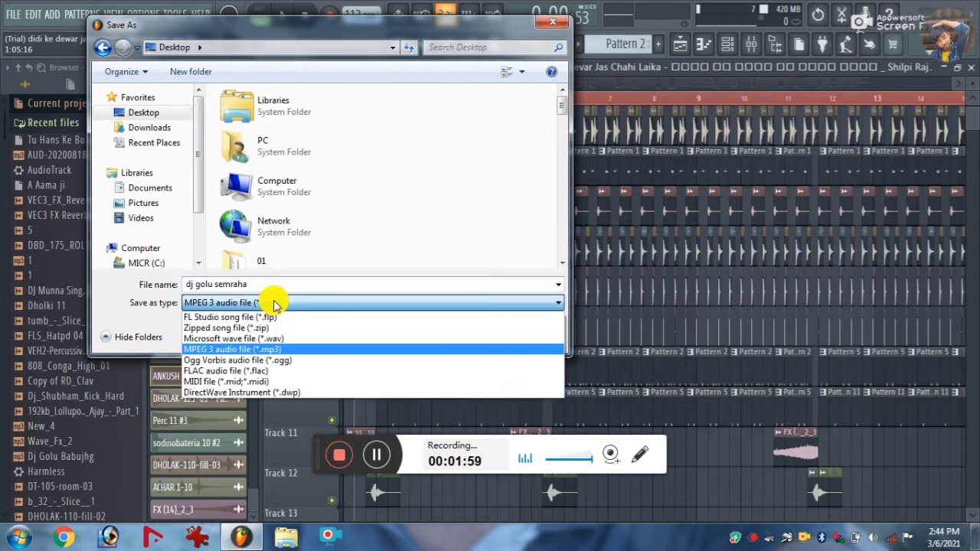
pyautogui.click(256, 349)
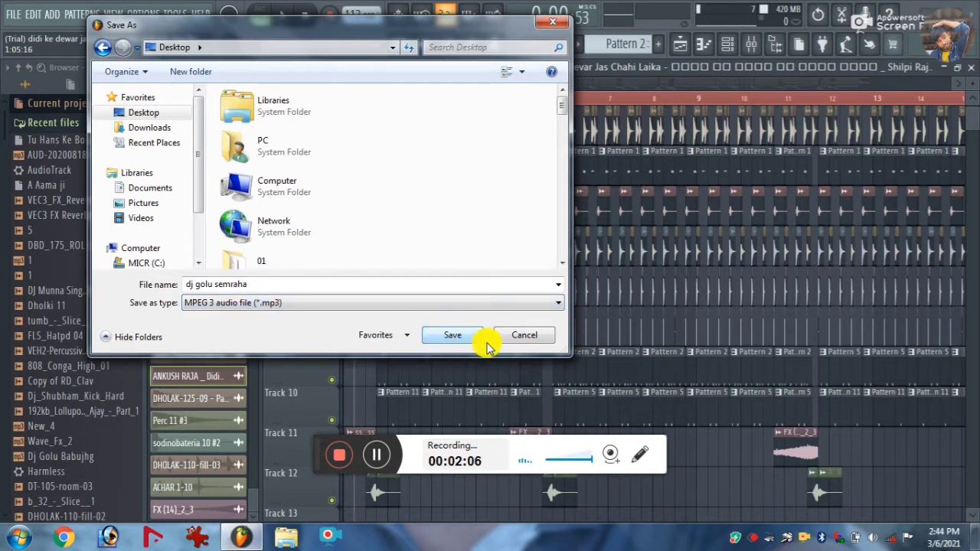
pyautogui.click(514, 336)
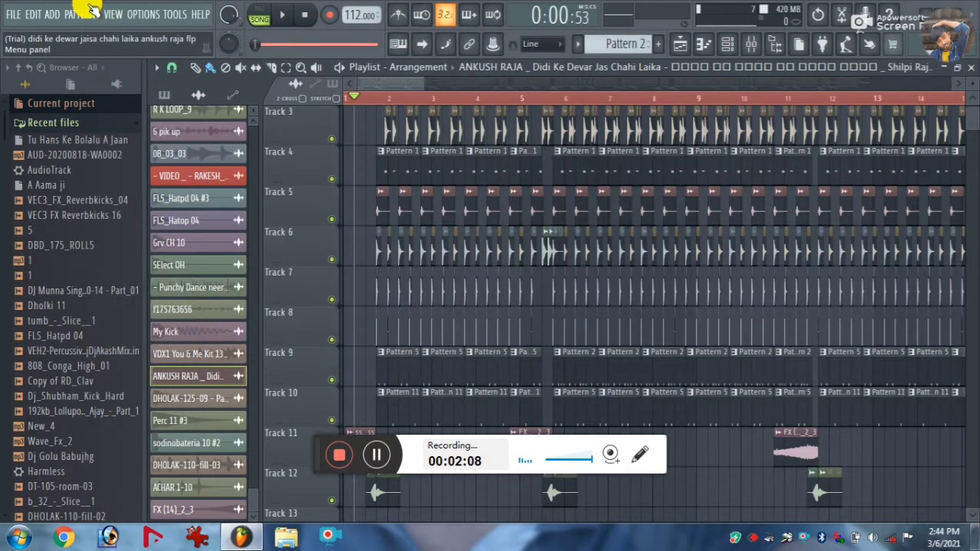
# - Save the song to the Desktop under the name gfdfgfdgfdg as an MPEG 3 audio file
pyautogui.click(13, 14)
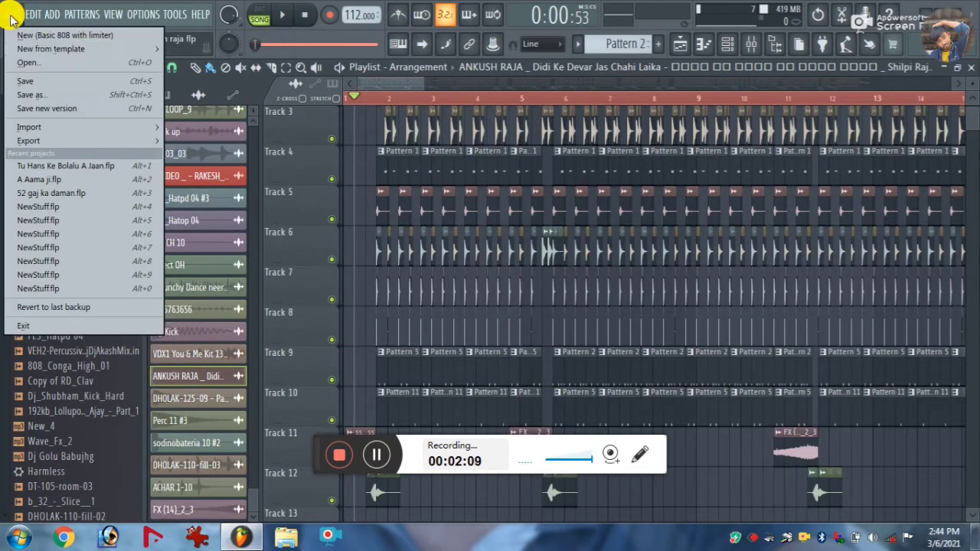
pyautogui.click(38, 95)
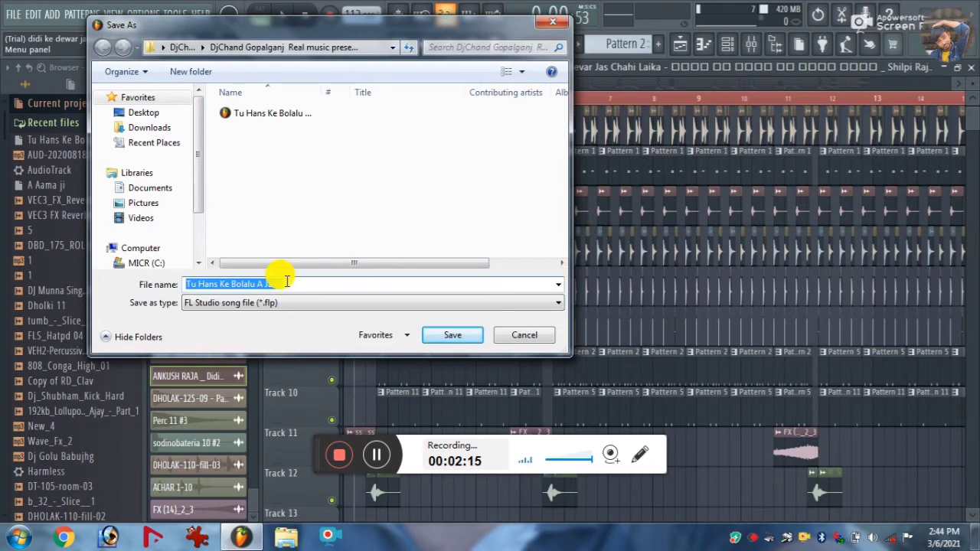
pyautogui.click(143, 114)
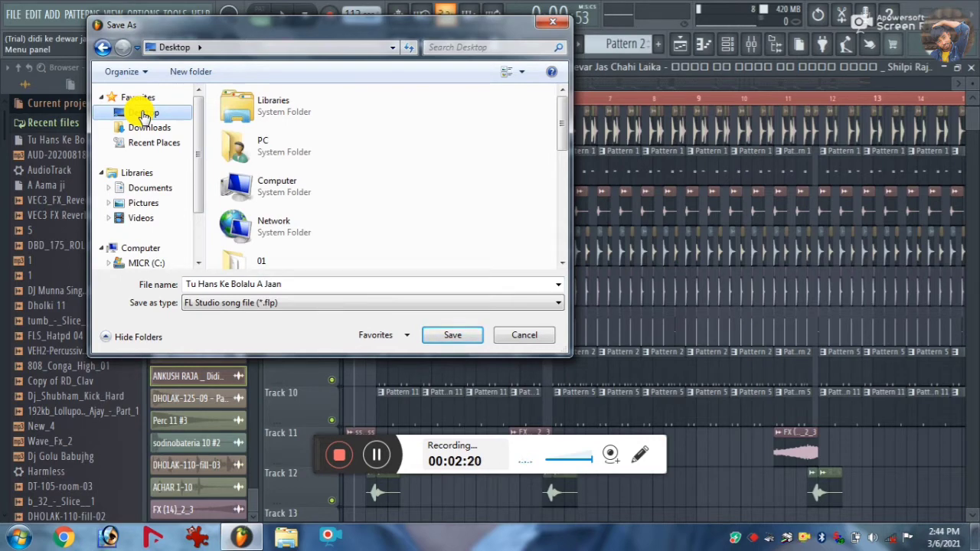
pyautogui.moveTo(295, 282); pyautogui.dragTo(142, 296)
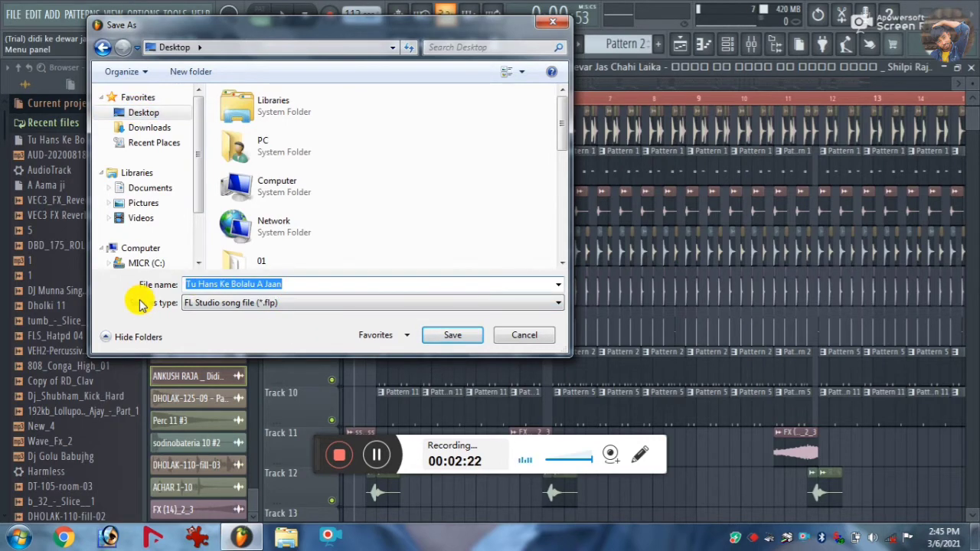
pyautogui.write('gfhfhfdgfdg')
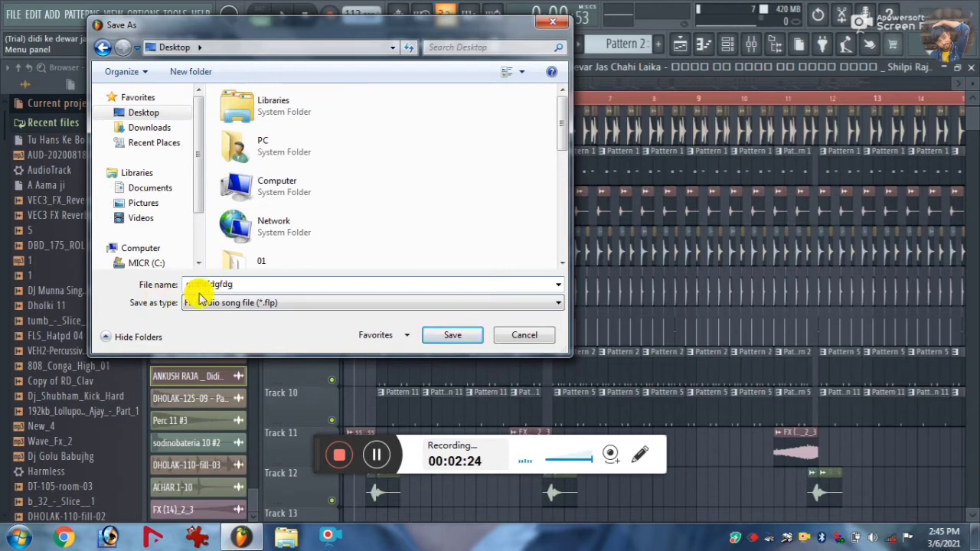
pyautogui.click(259, 307)
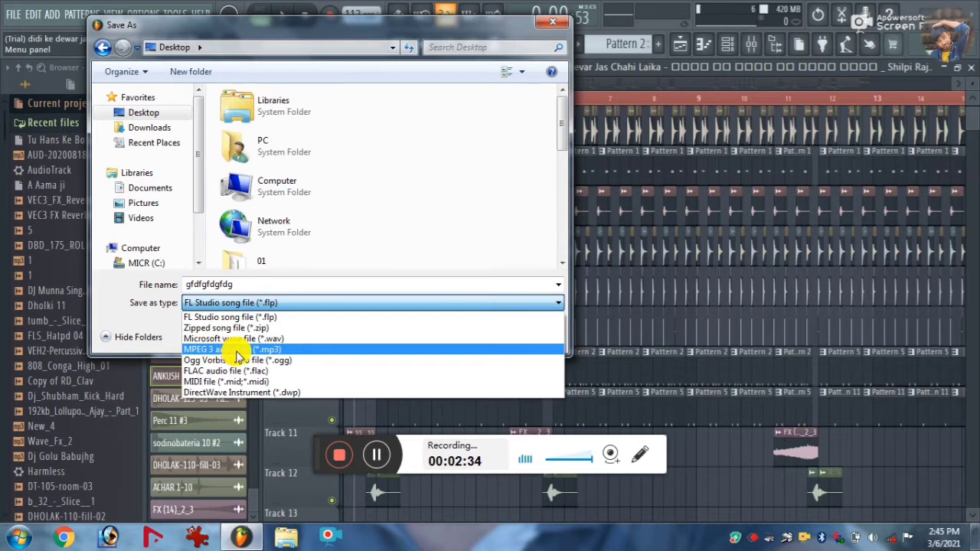
pyautogui.click(272, 351)
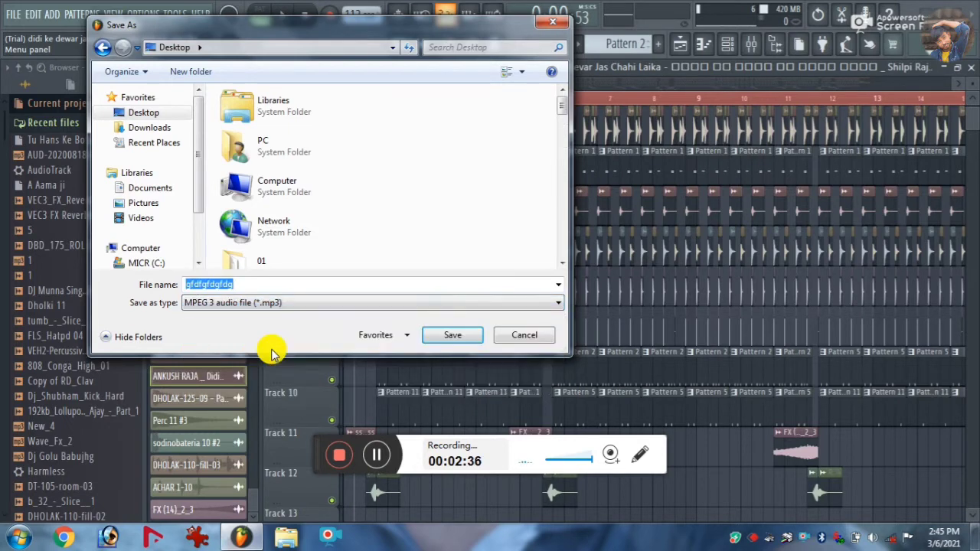
pyautogui.click(451, 337)
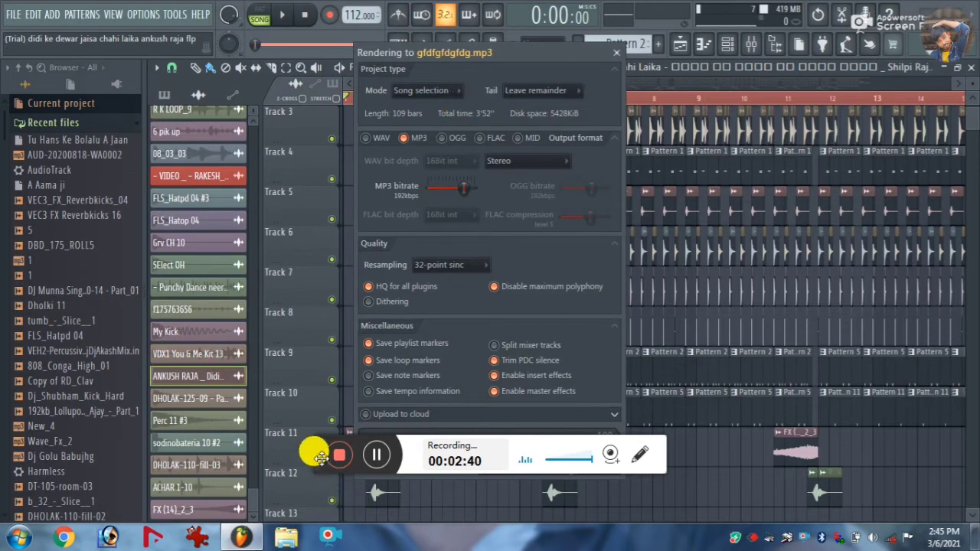
# - Set the MP3 bitrate to 320kbps, keep 32-point sinc resampling, and render the song
pyautogui.moveTo(317, 452); pyautogui.dragTo(596, 507)
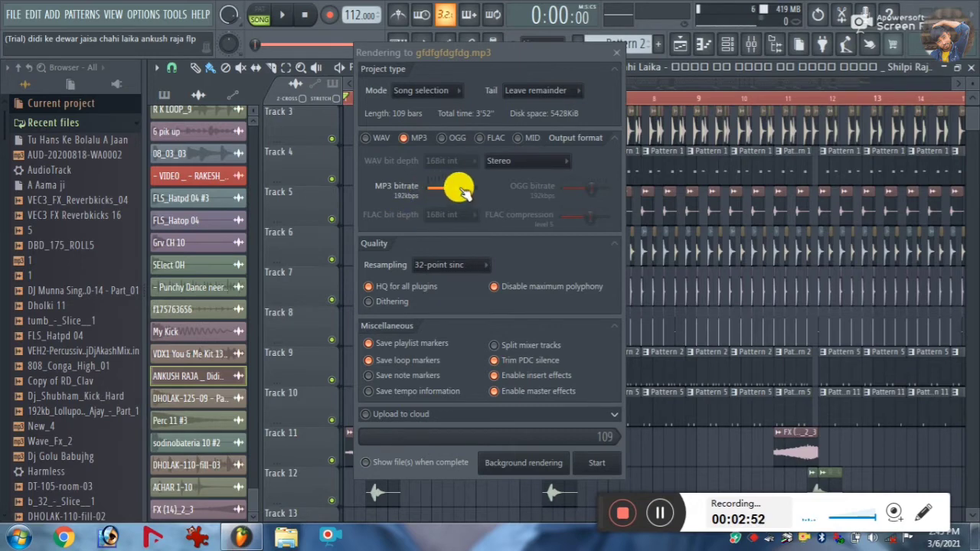
pyautogui.moveTo(464, 192)
pyautogui.mouseDown()
pyautogui.moveTo(501, 198)
pyautogui.moveTo(479, 193)
pyautogui.mouseUp()
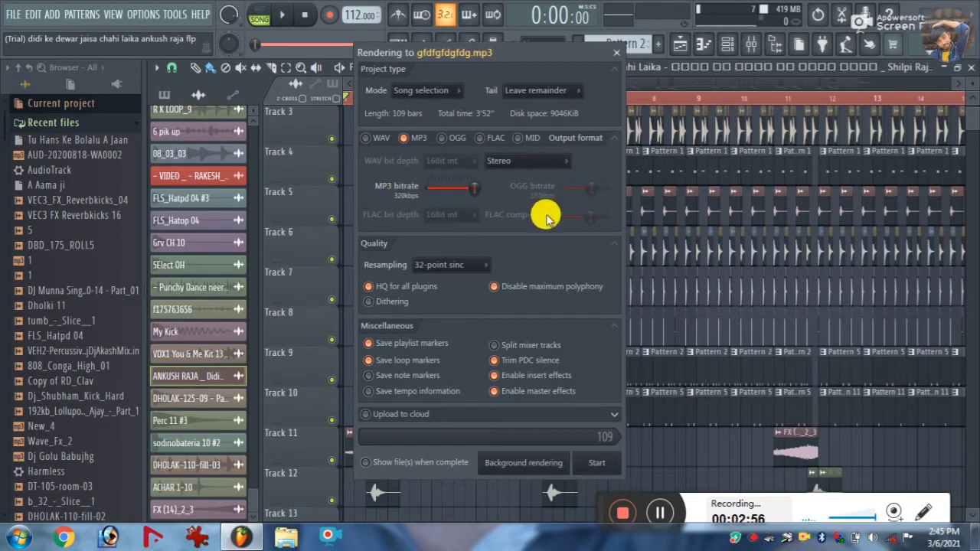
pyautogui.click(451, 266)
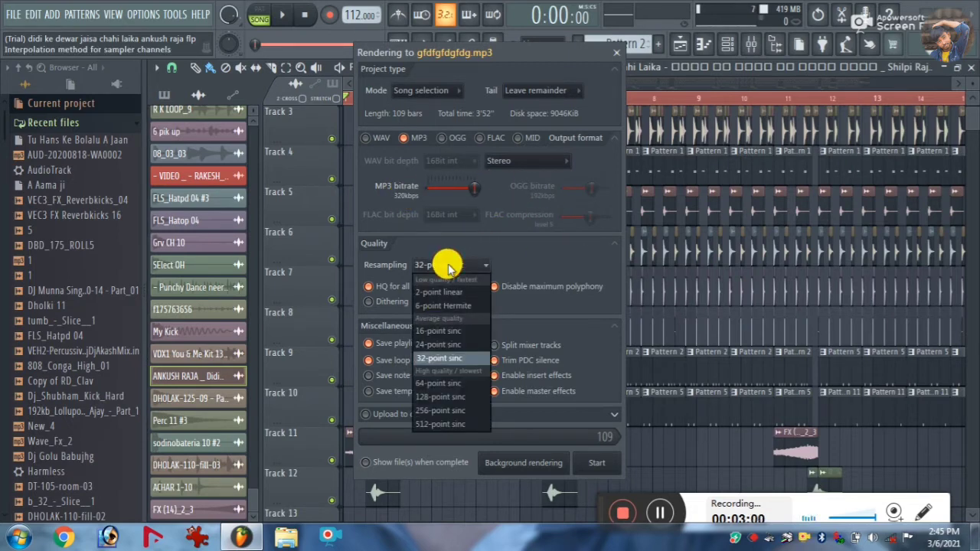
pyautogui.click(468, 265)
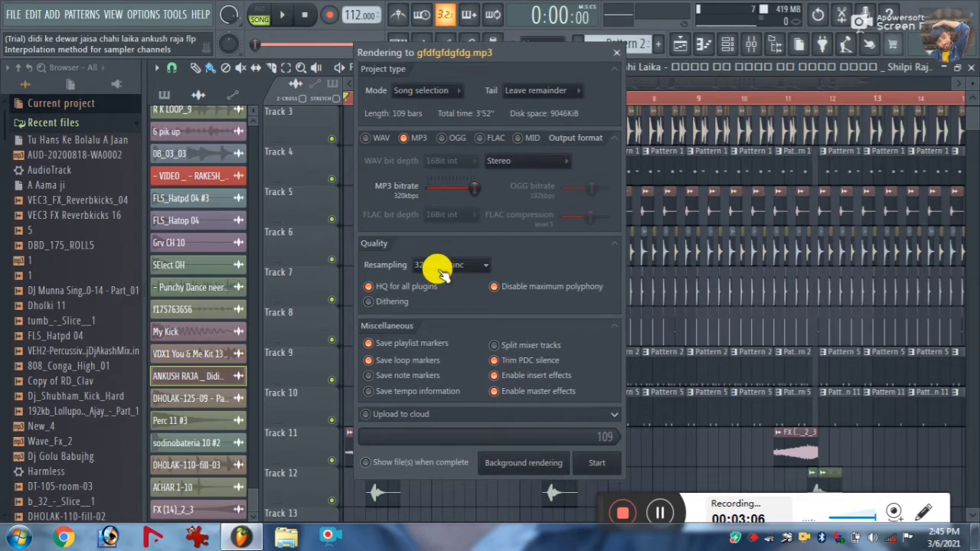
pyautogui.click(438, 266)
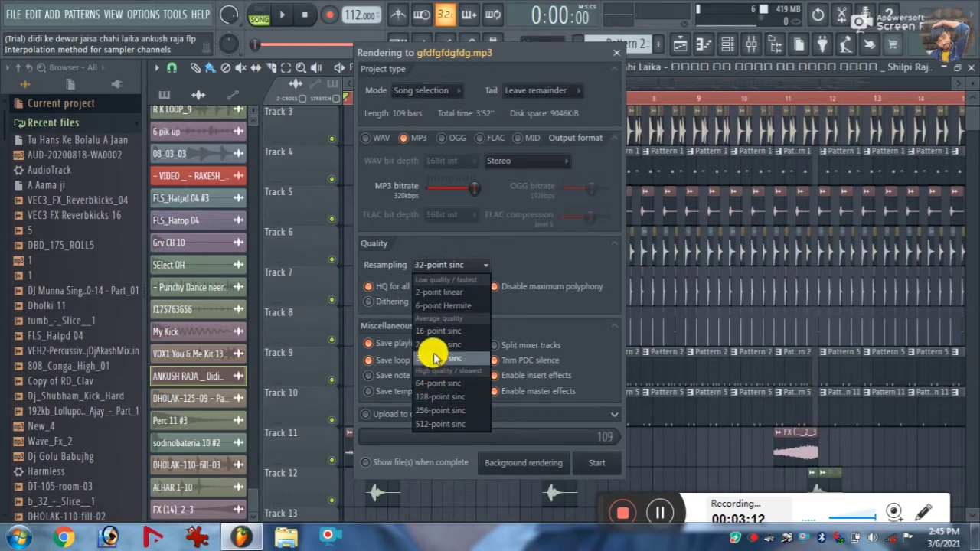
pyautogui.click(501, 251)
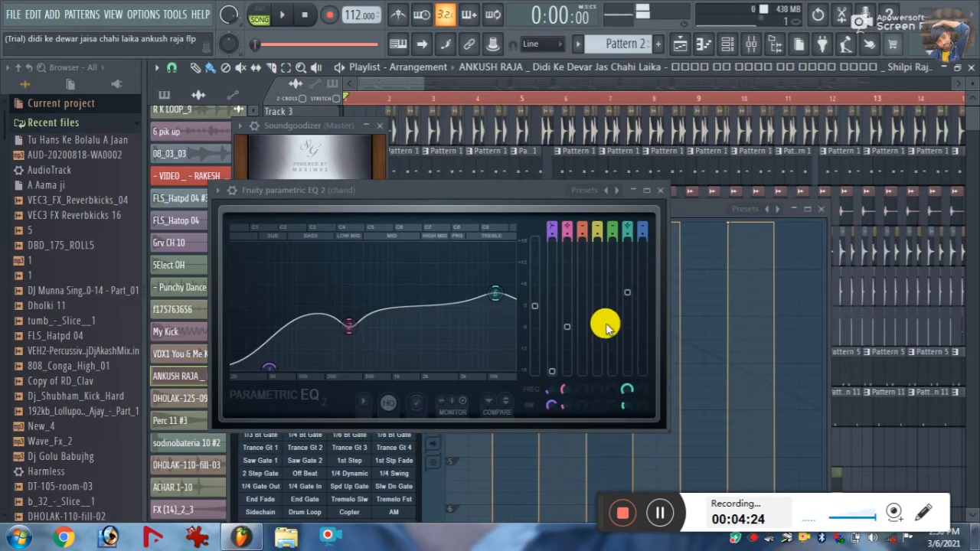
# - Place the playhead at 0:00:53 near the start of bar 1 and review the full song length in the playlist
pyautogui.click(362, 97)
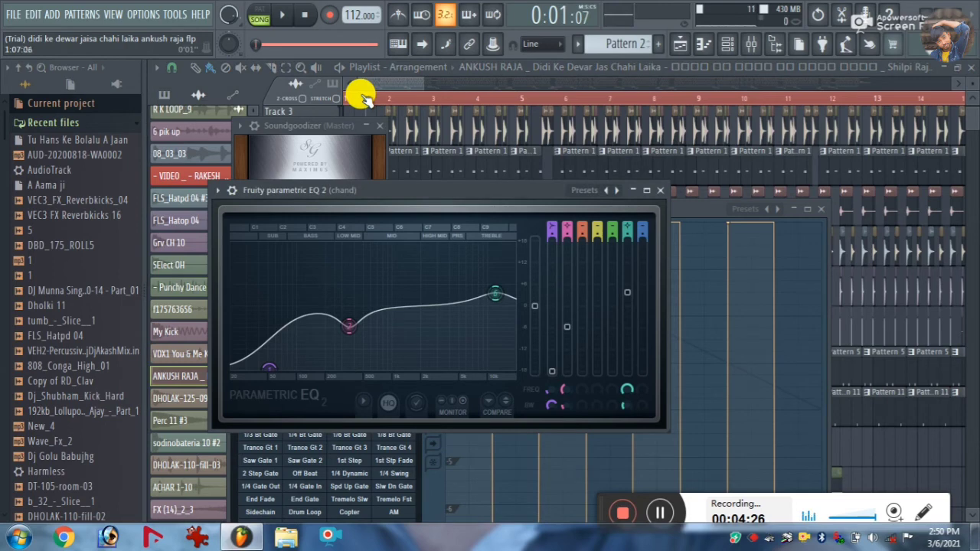
pyautogui.click(355, 97)
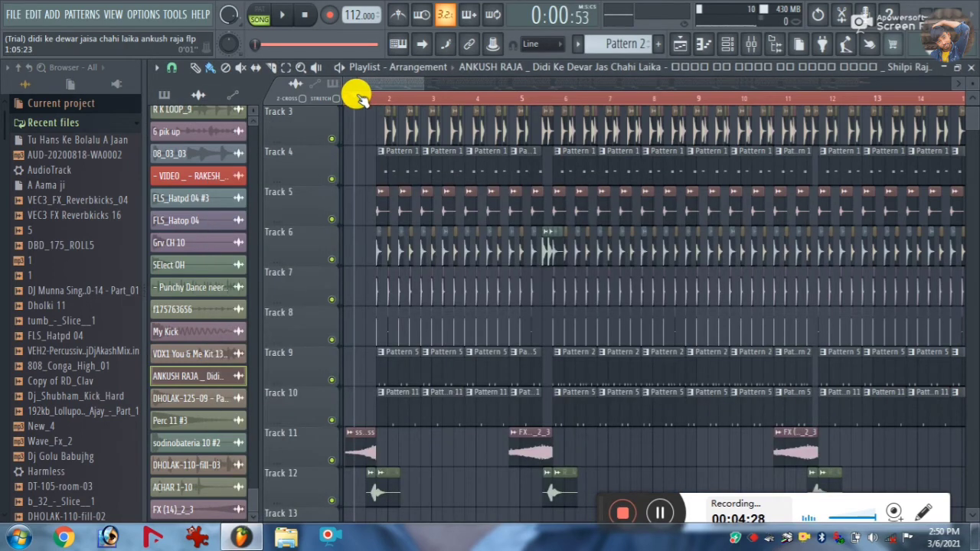
pyautogui.scroll(2, 371, 202)
pyautogui.scroll(-3, 371, 102)
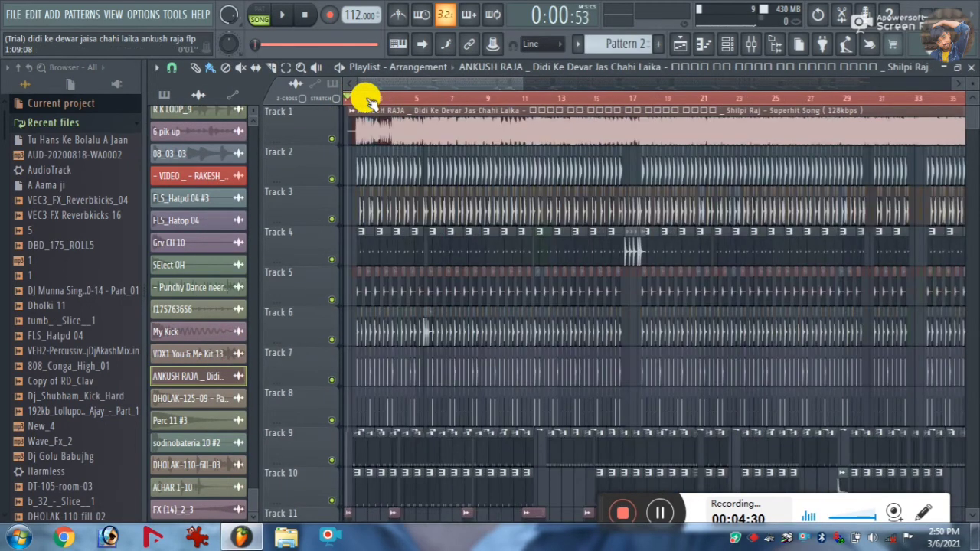
pyautogui.scroll(-3, 367, 102)
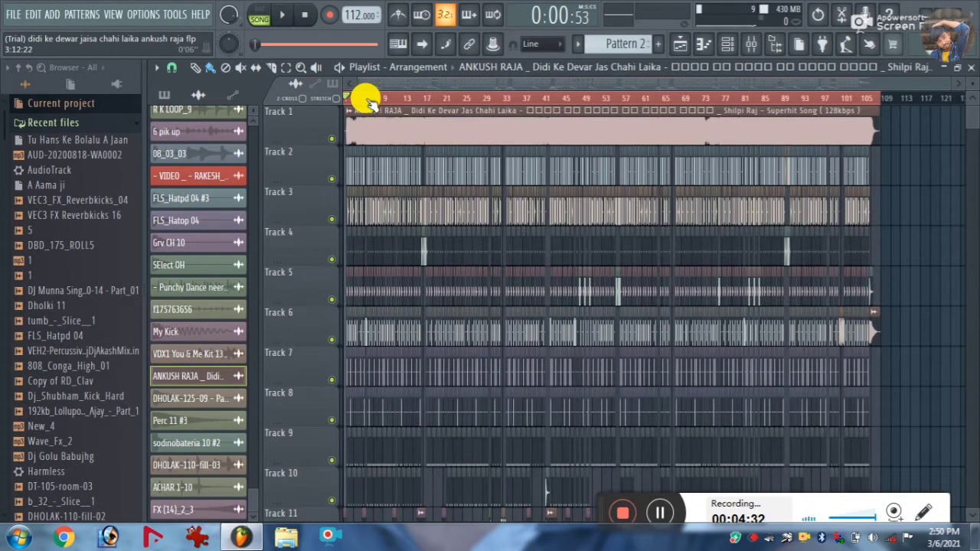
# - Switch to the desktop, move the exported gfdfgfdgfdg file to an empty area, and open it in VLC media player
pyautogui.click(919, 11)
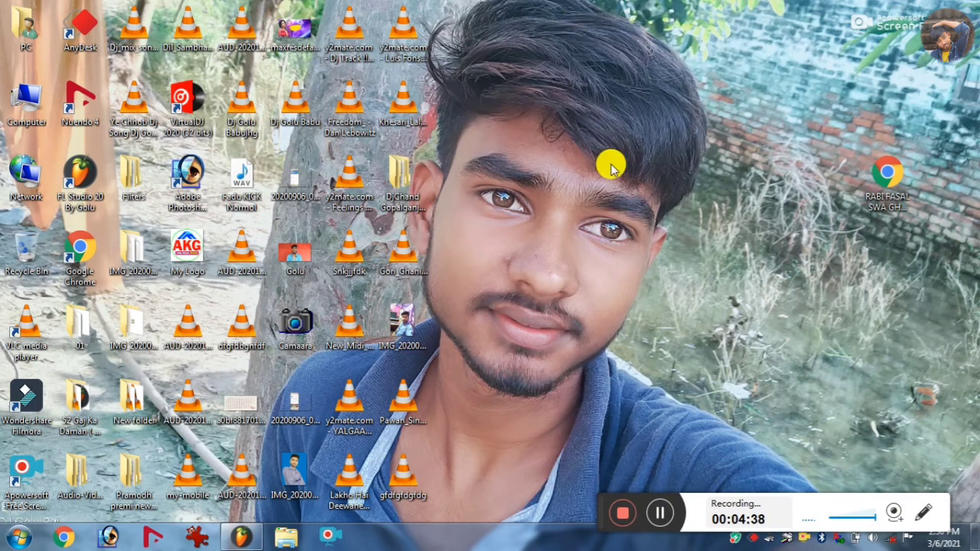
pyautogui.moveTo(390, 470); pyautogui.dragTo(664, 174)
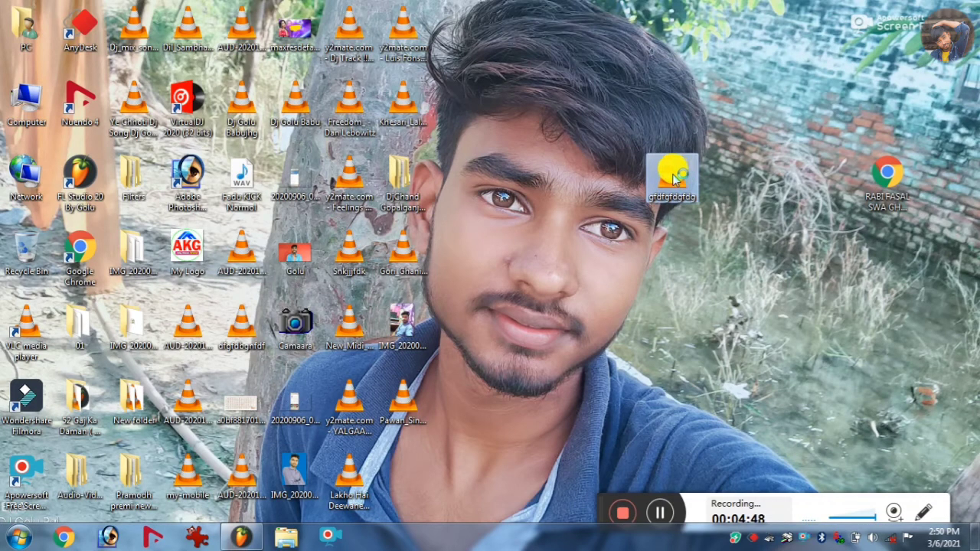
pyautogui.rightClick(729, 93)
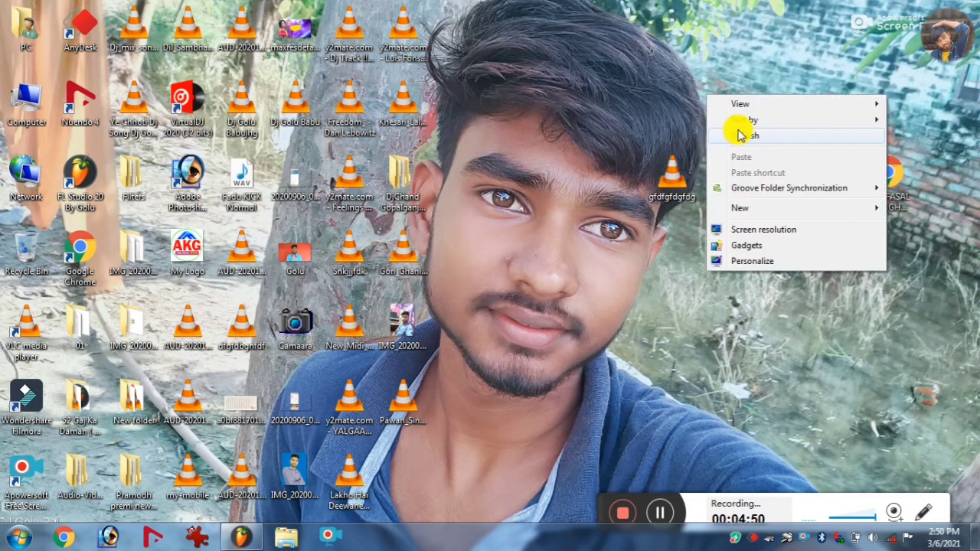
pyautogui.rightClick(733, 68)
pyautogui.click(773, 109)
pyautogui.rightClick(709, 70)
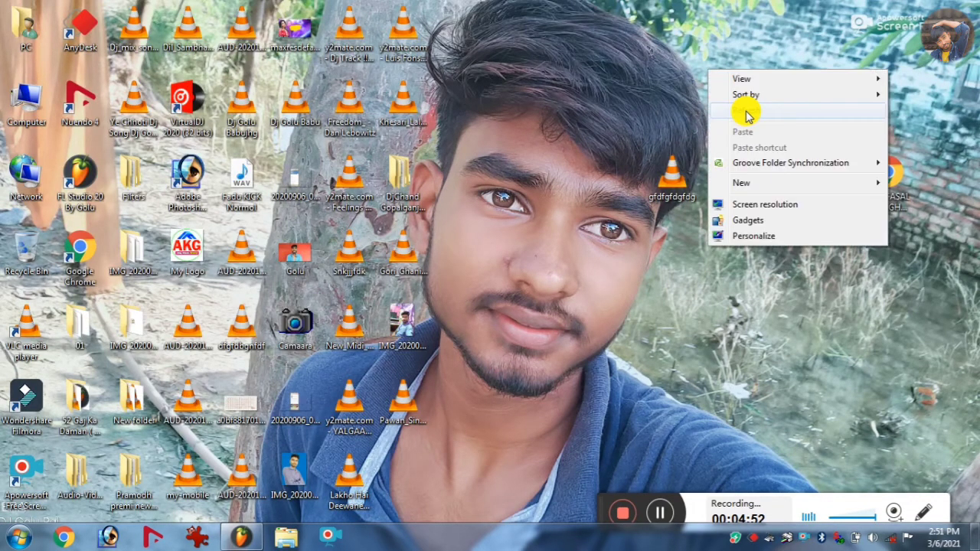
pyautogui.click(747, 114)
pyautogui.rightClick(706, 69)
pyautogui.click(744, 109)
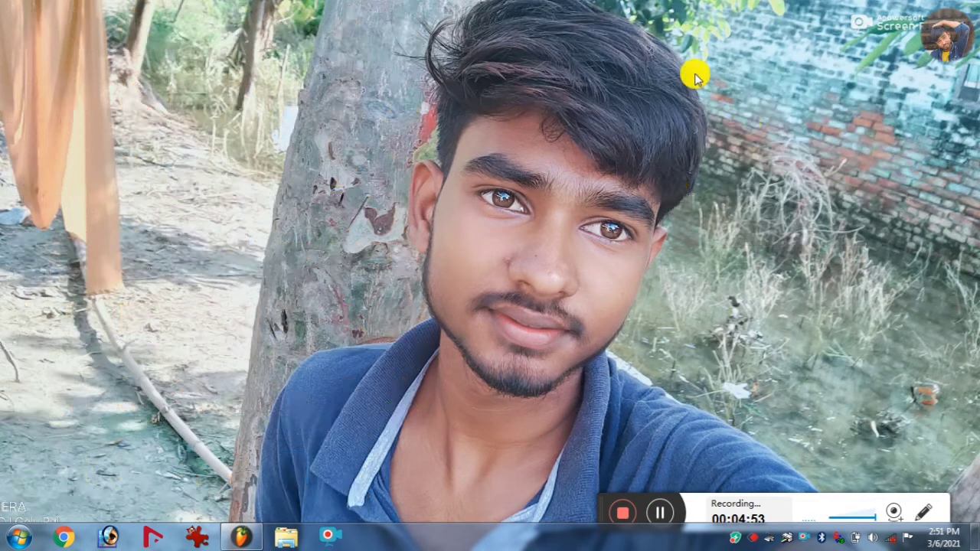
pyautogui.rightClick(696, 74)
pyautogui.click(730, 111)
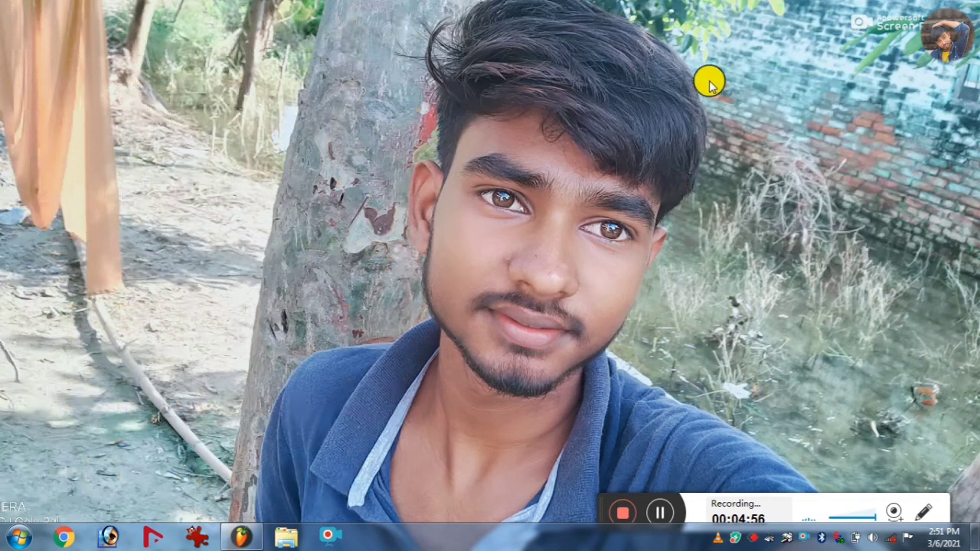
pyautogui.rightClick(709, 80)
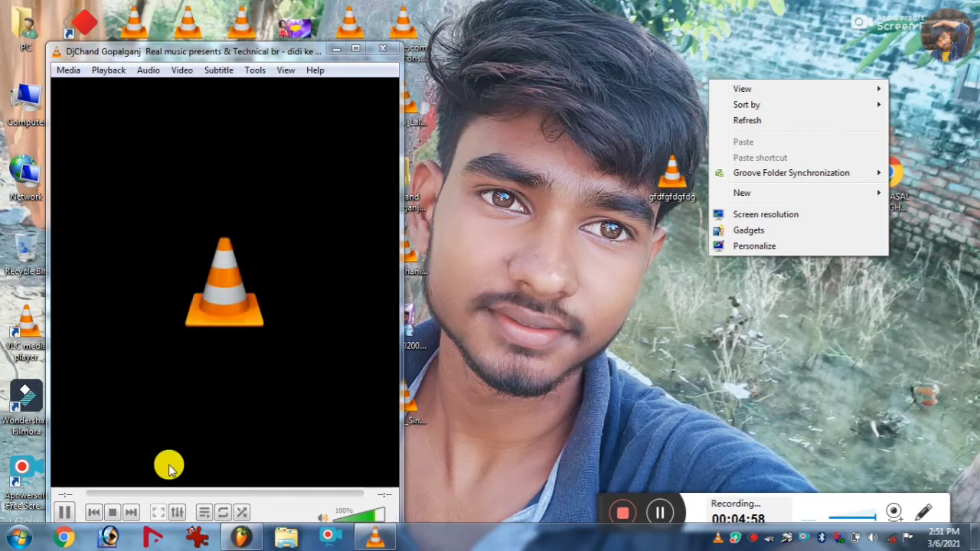
# - Listen to the exported song from near its beginning, pause playback, and close VLC media player
pyautogui.click(94, 496)
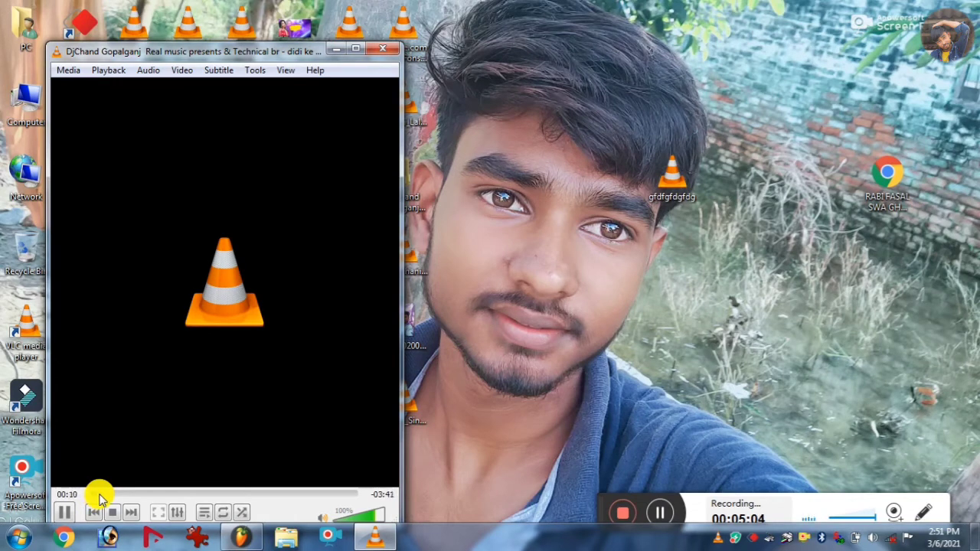
pyautogui.click(65, 518)
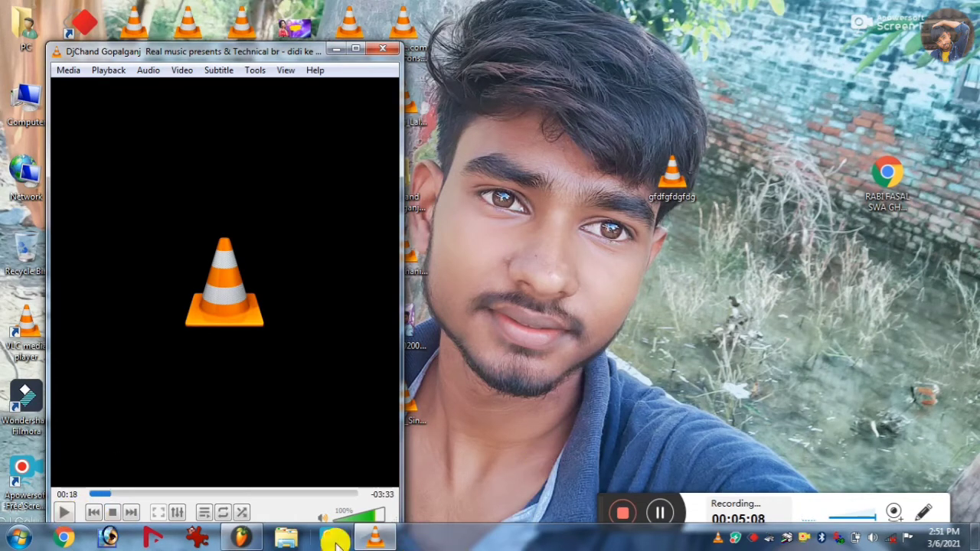
pyautogui.click(255, 540)
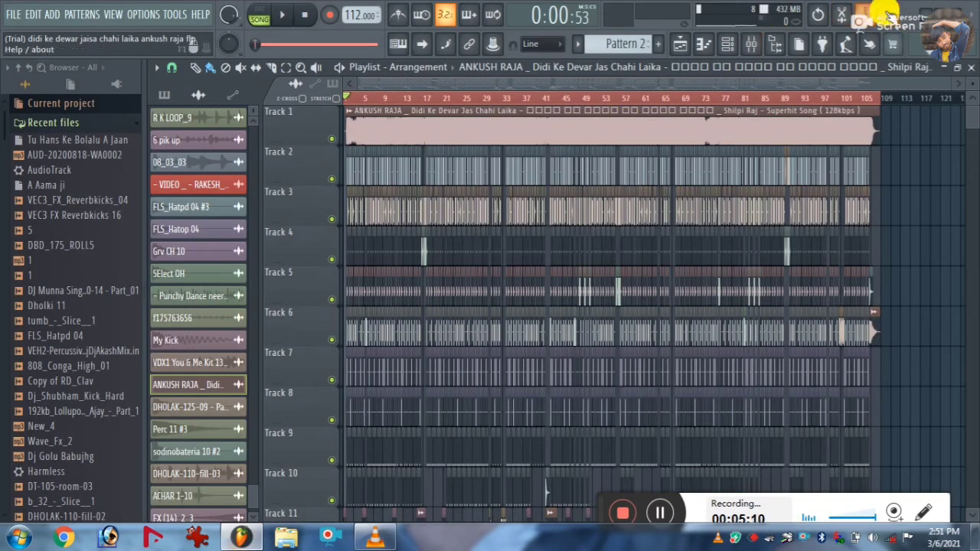
pyautogui.click(917, 13)
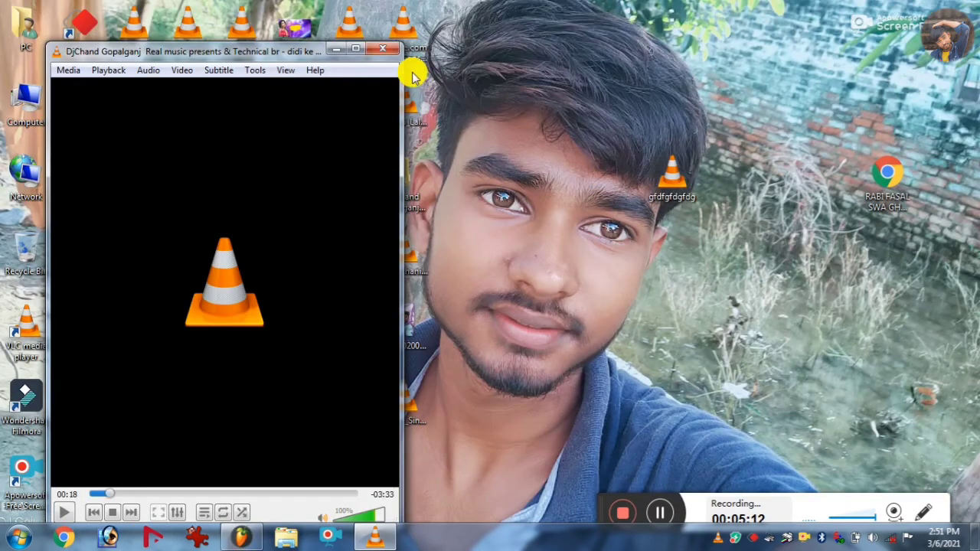
pyautogui.click(385, 48)
# - Switch back to FL Studio and examine the arrangement on Tracks 1 to 13, including the clips in the opening bars
pyautogui.click(241, 536)
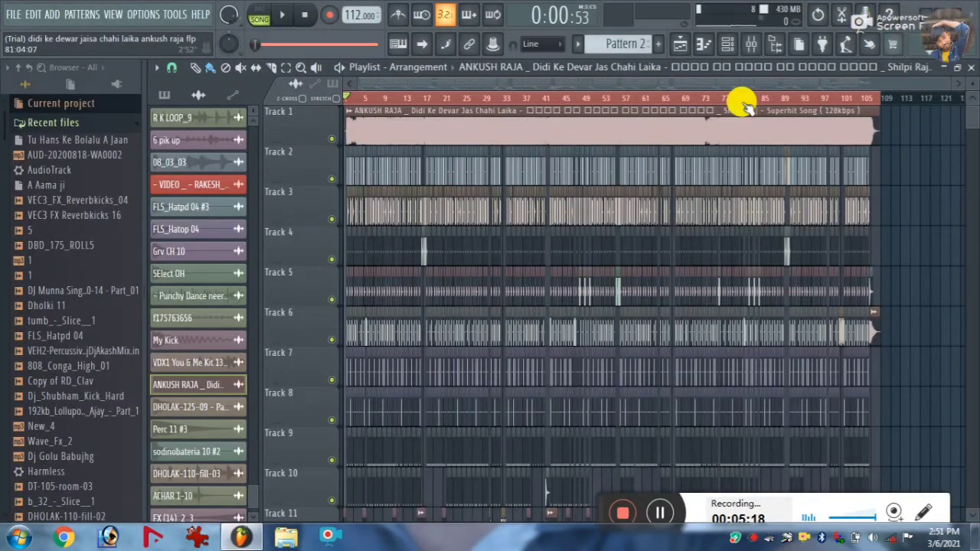
pyautogui.scroll(3, 553, 98)
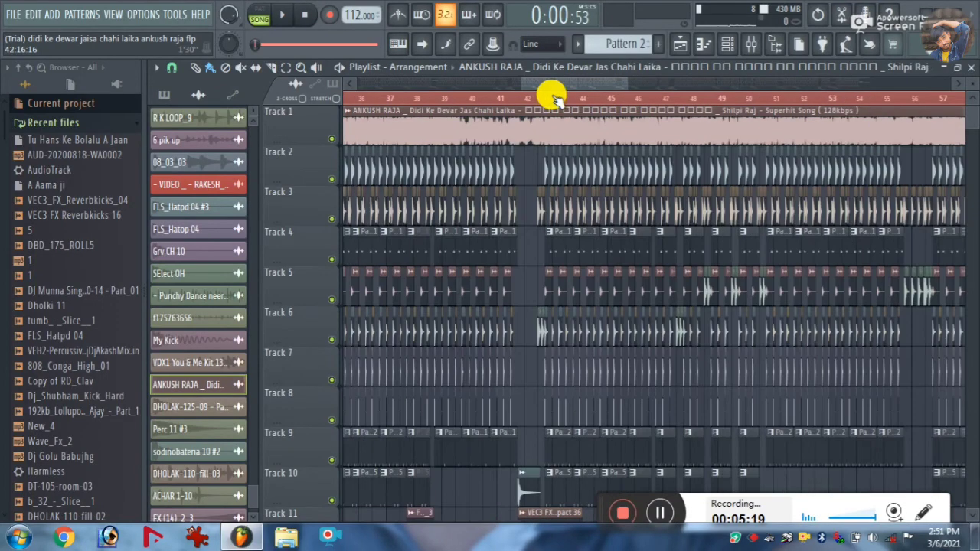
pyautogui.scroll(2, 466, 94)
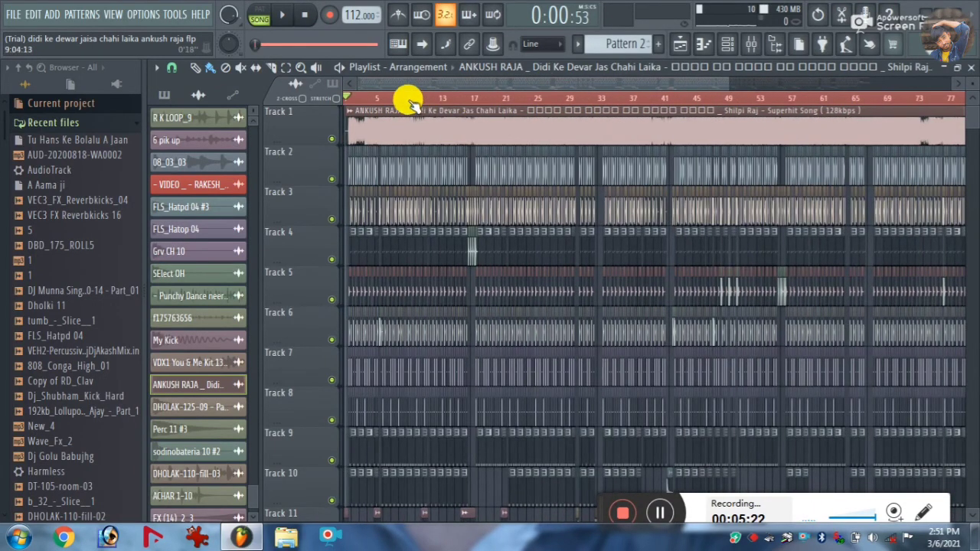
pyautogui.scroll(2, 407, 98)
pyautogui.scroll(-2, 411, 102)
pyautogui.scroll(-5, 433, 268)
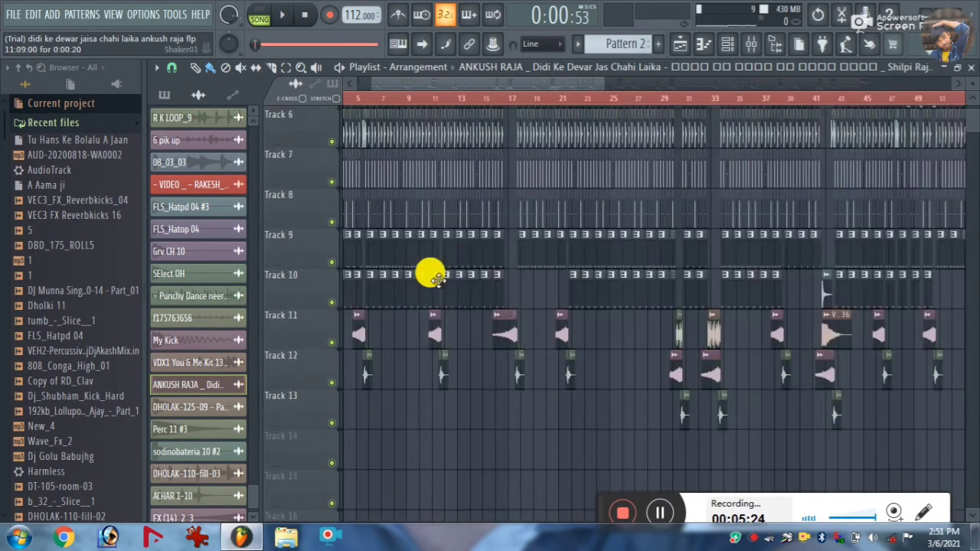
pyautogui.scroll(4, 426, 191)
pyautogui.hscroll(-2, 417, 90)
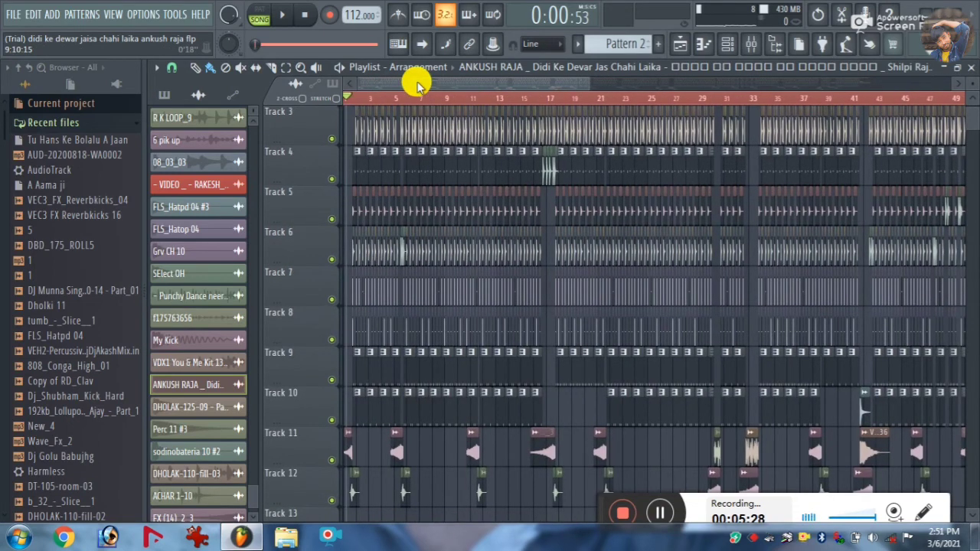
pyautogui.scroll(2, 380, 88)
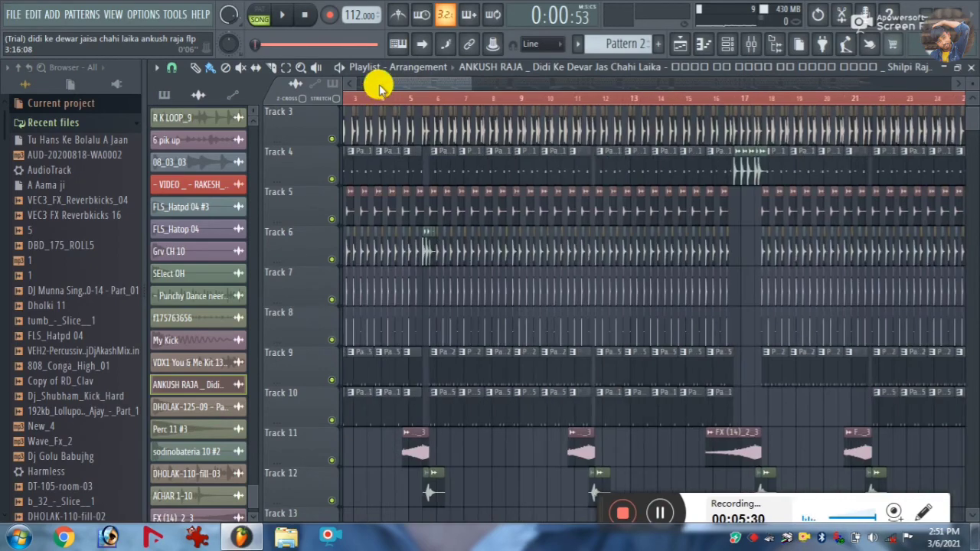
pyautogui.scroll(4, 375, 88)
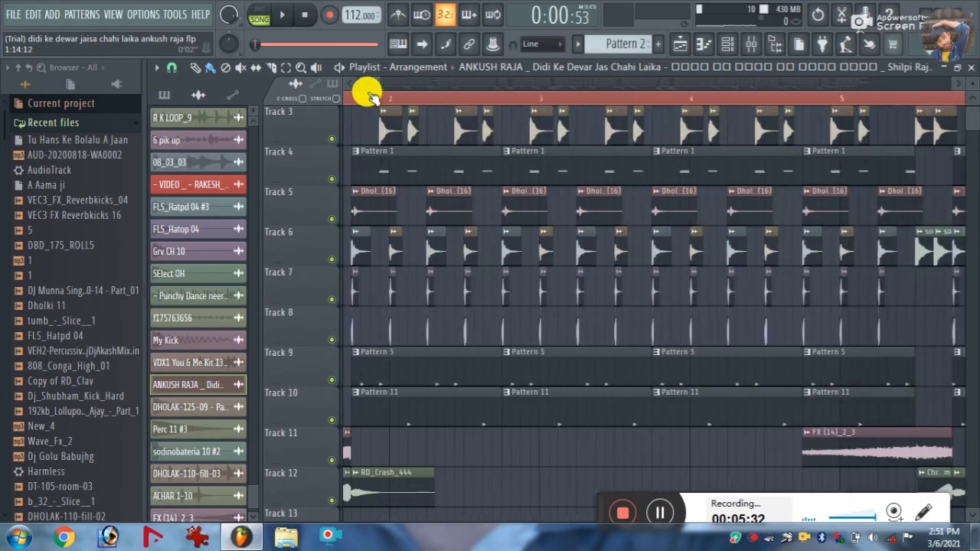
pyautogui.scroll(2, 367, 92)
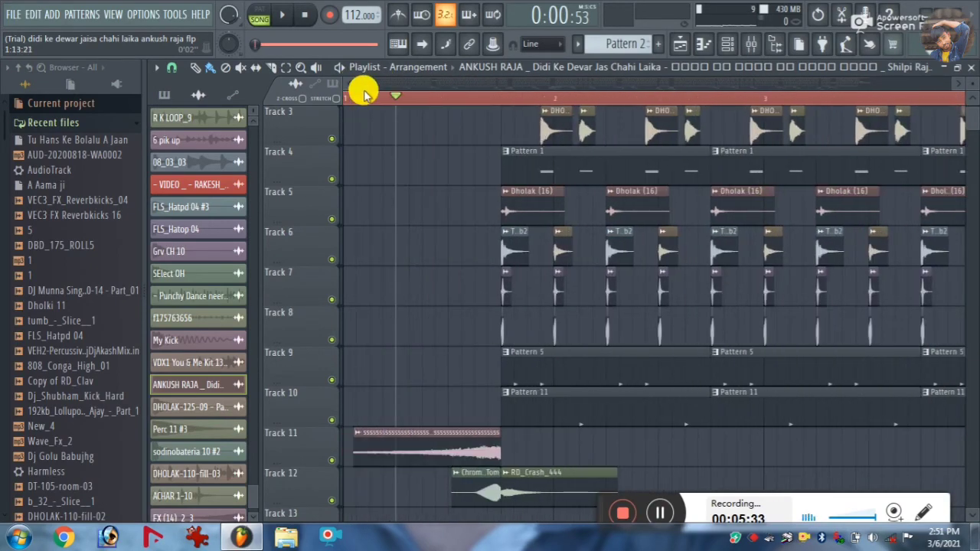
pyautogui.scroll(-3, 364, 92)
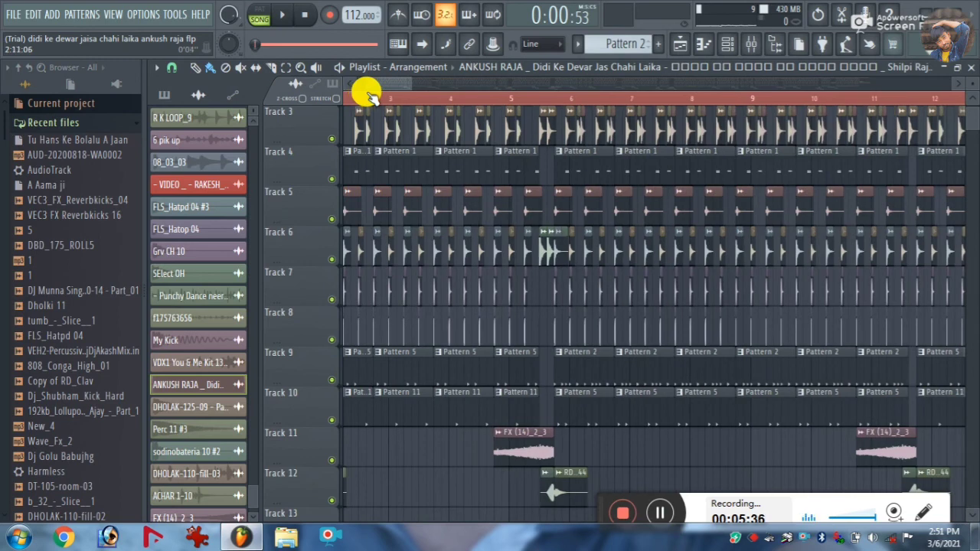